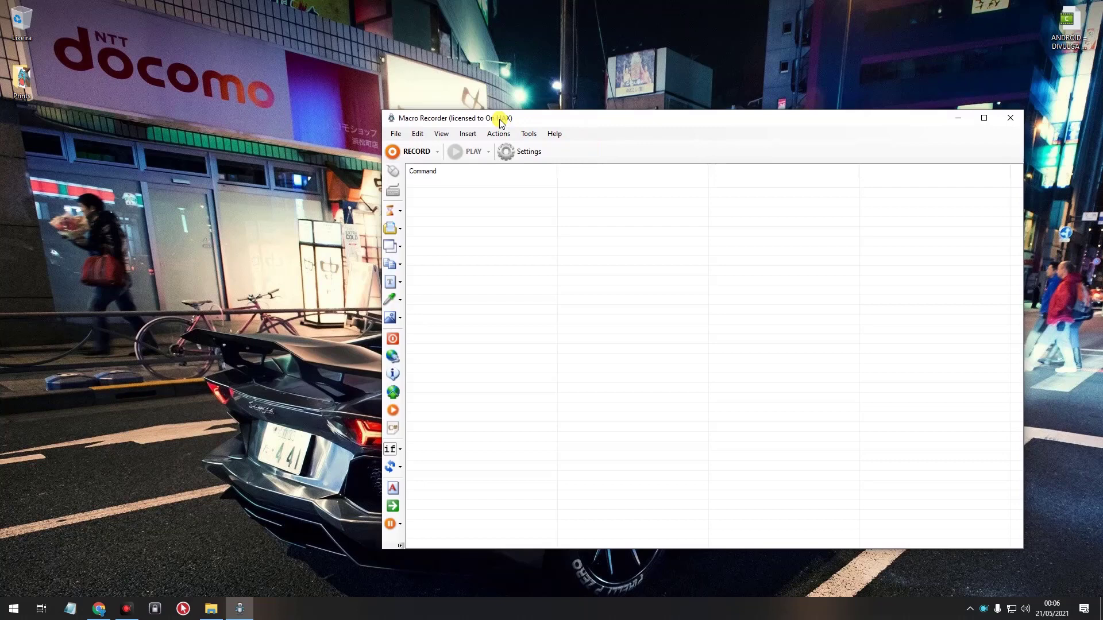
pyautogui.moveTo(492, 121); pyautogui.dragTo(491, 110)
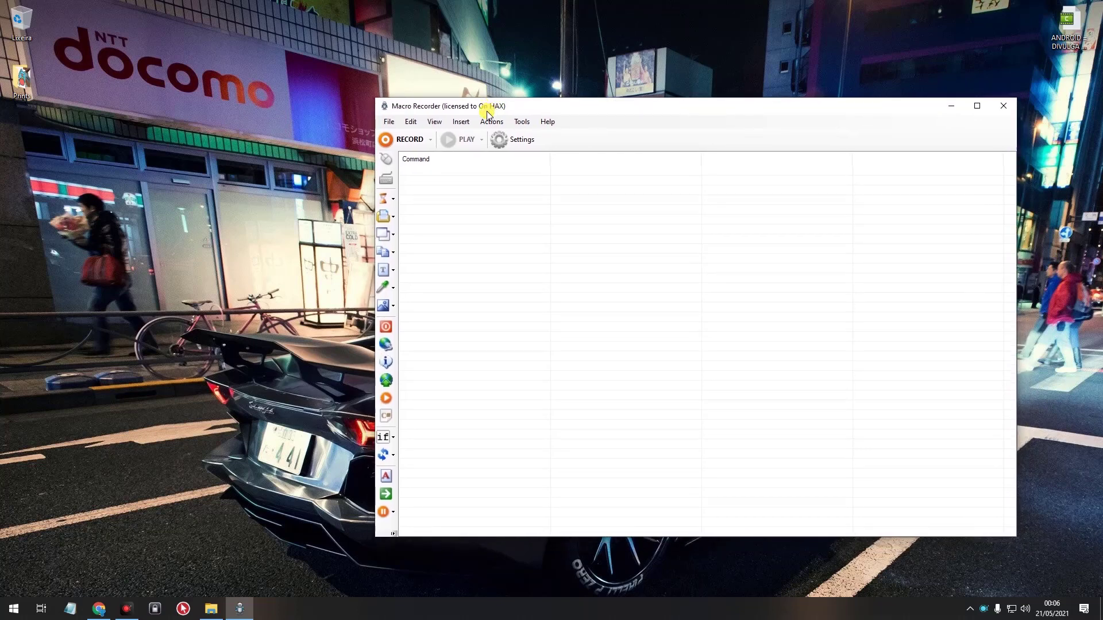
pyautogui.moveTo(482, 111)
pyautogui.mouseDown()
pyautogui.moveTo(488, 121)
pyautogui.moveTo(500, 102)
pyautogui.mouseUp()
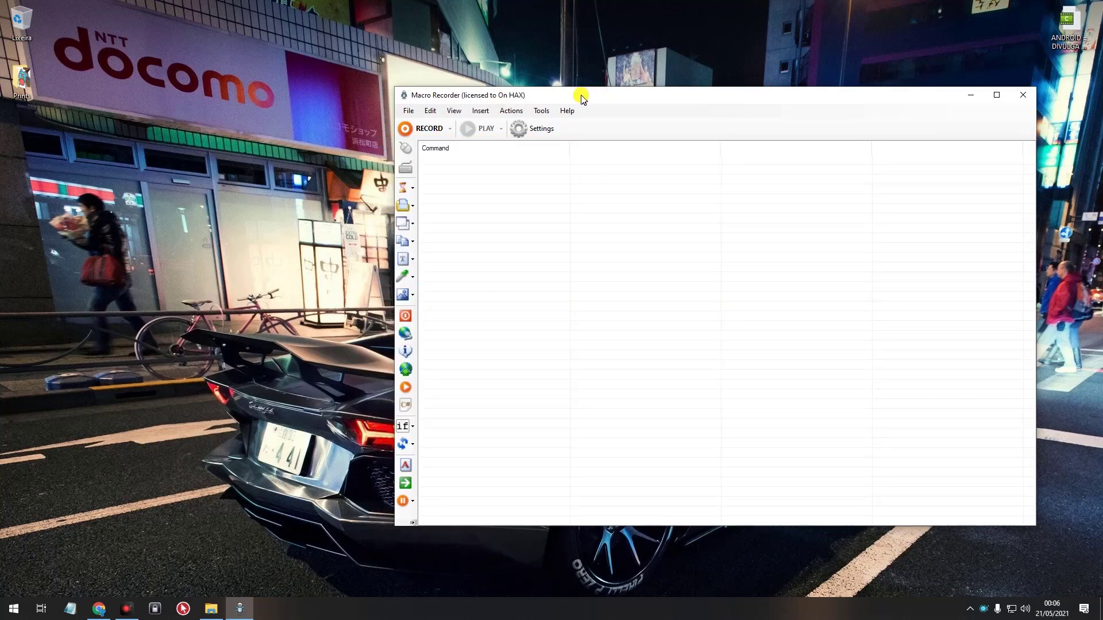
pyautogui.moveTo(581, 98); pyautogui.dragTo(610, 150)
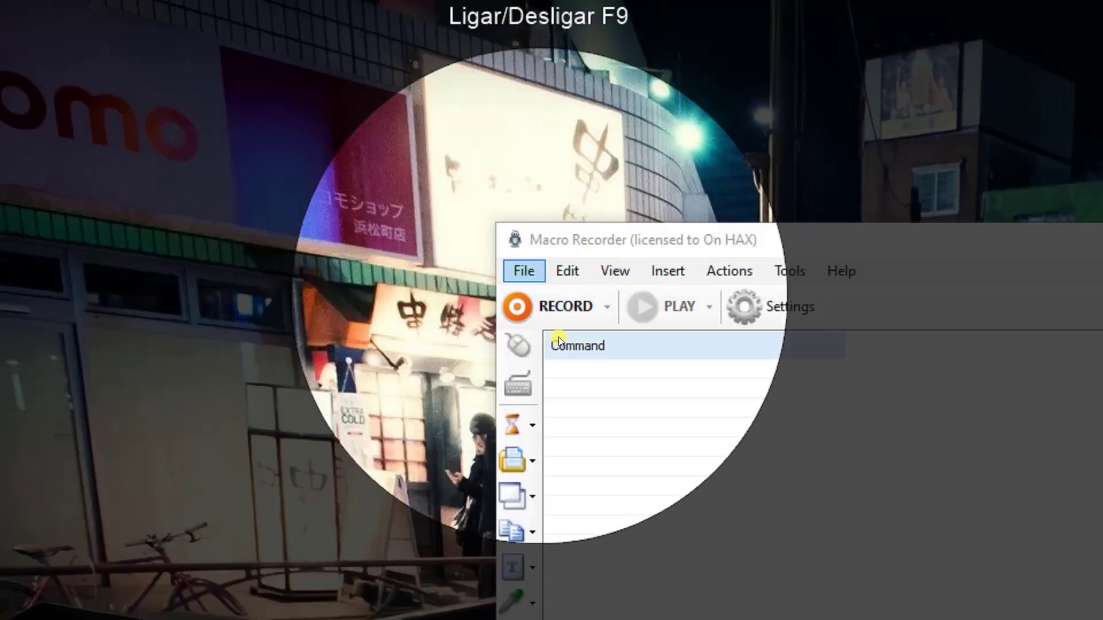
# Step: Record a macro that opens the desktop's context menu and refreshes the desktop, and stop the recording
pyautogui.click(591, 251)
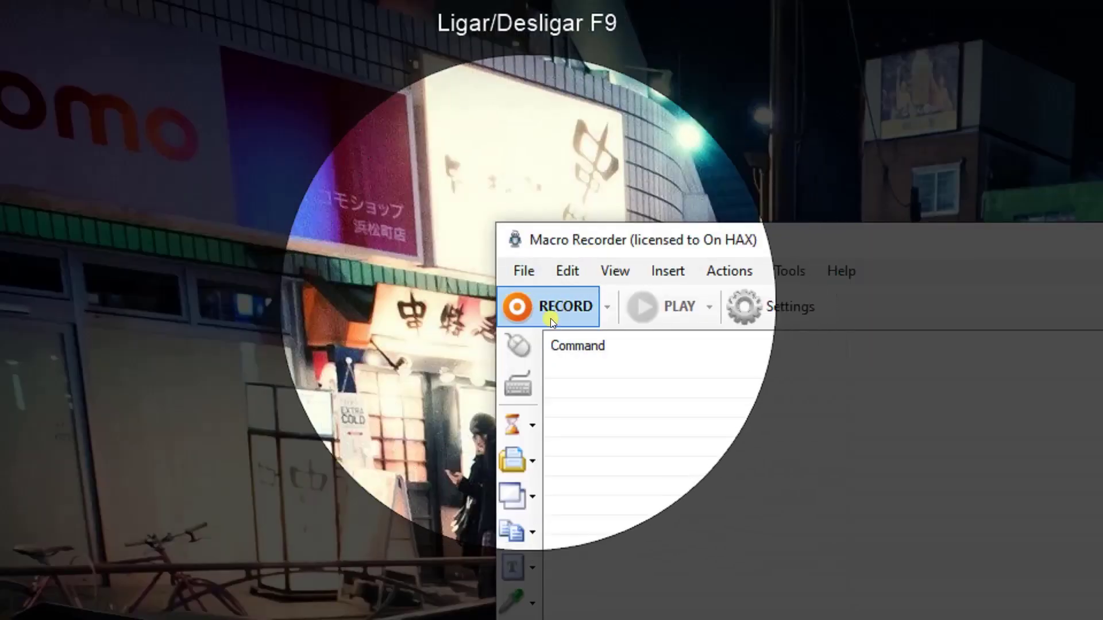
pyautogui.click(550, 319)
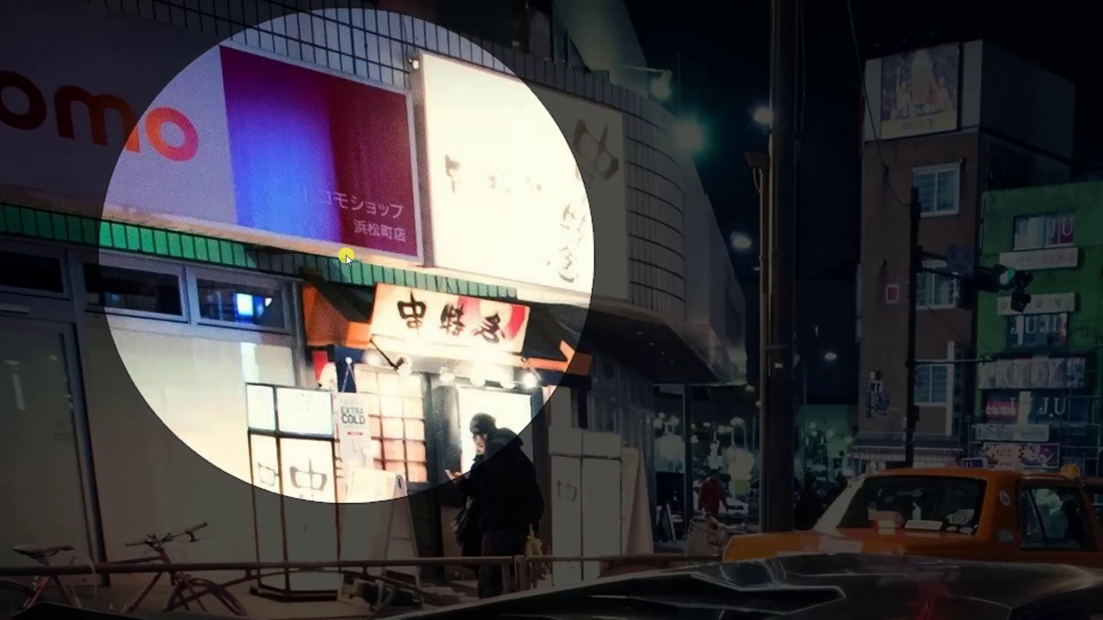
pyautogui.rightClick(346, 255)
pyautogui.click(400, 355)
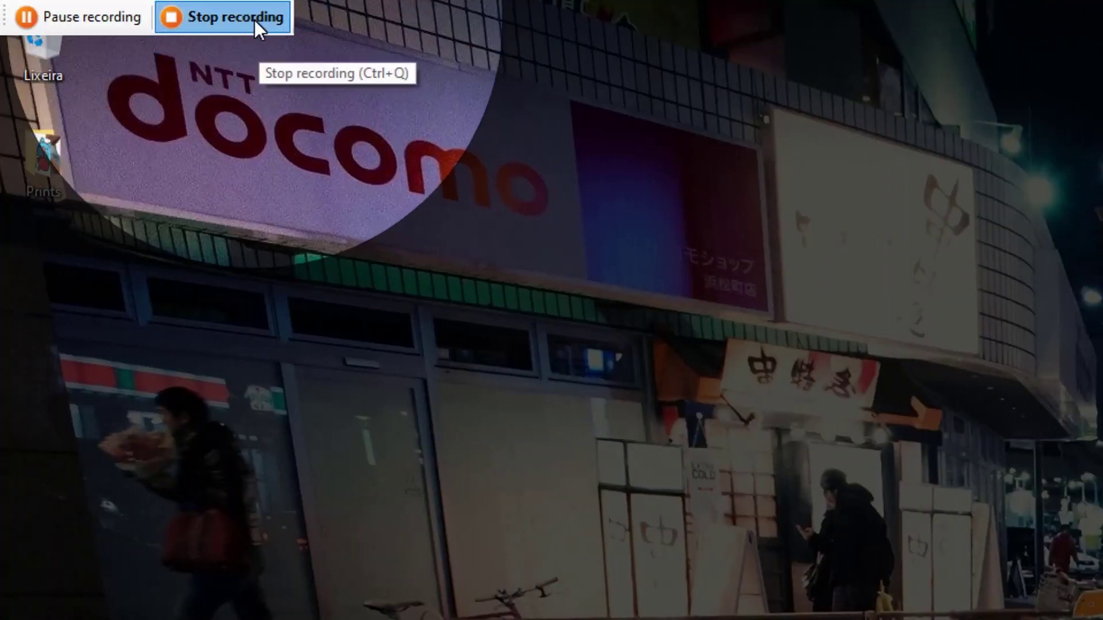
pyautogui.click(253, 20)
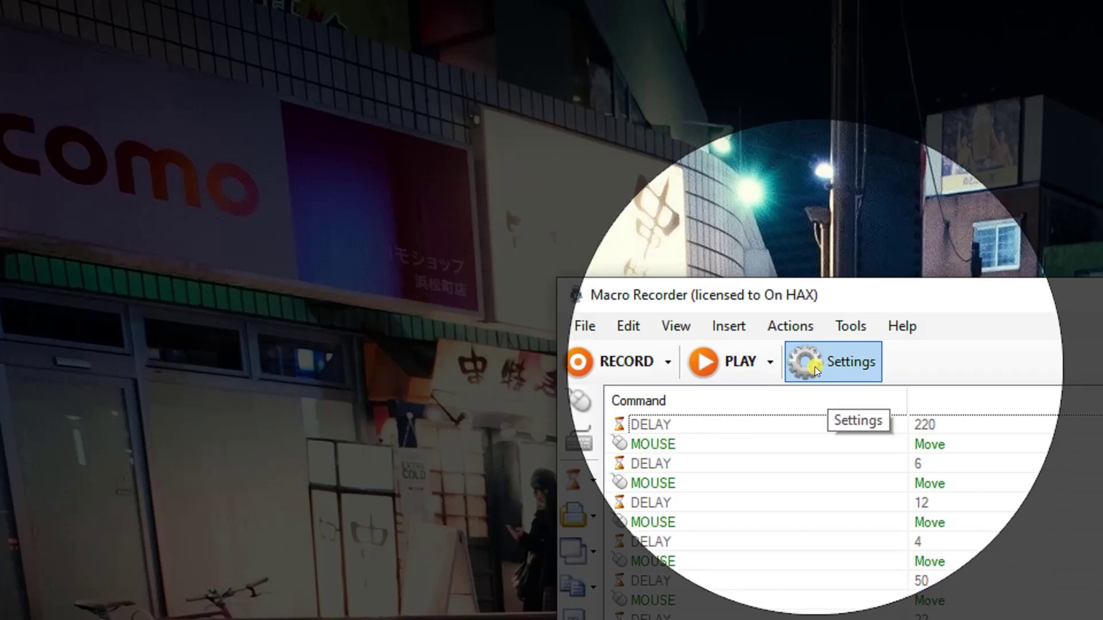
# Step: Set the macro's continuous replay to 5 times in the playback settings and play the recorded macro
pyautogui.click(814, 366)
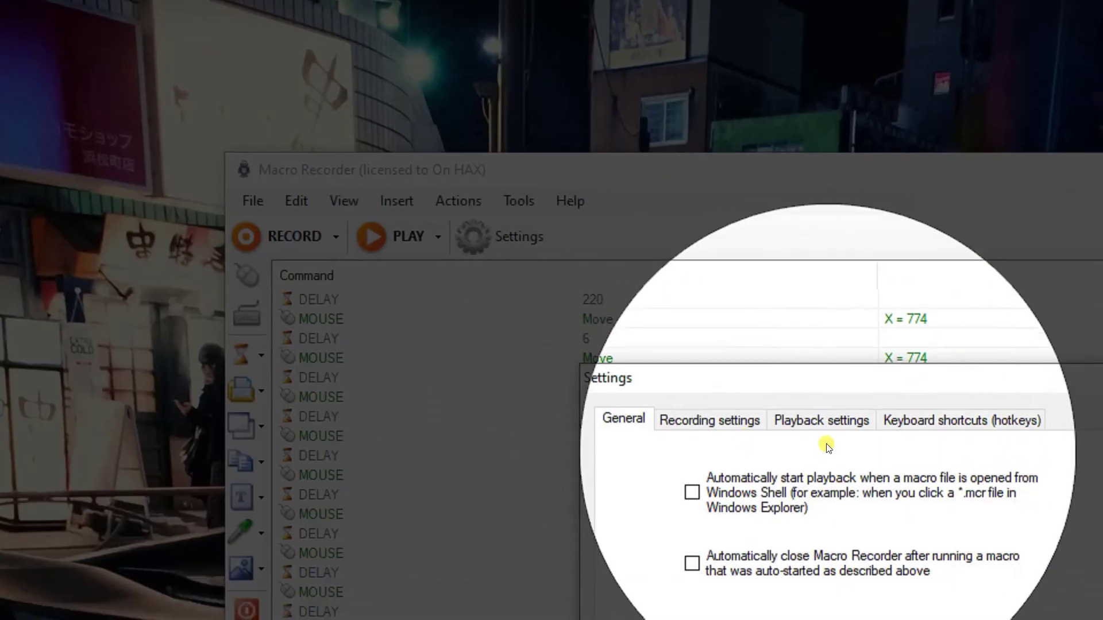
pyautogui.click(917, 451)
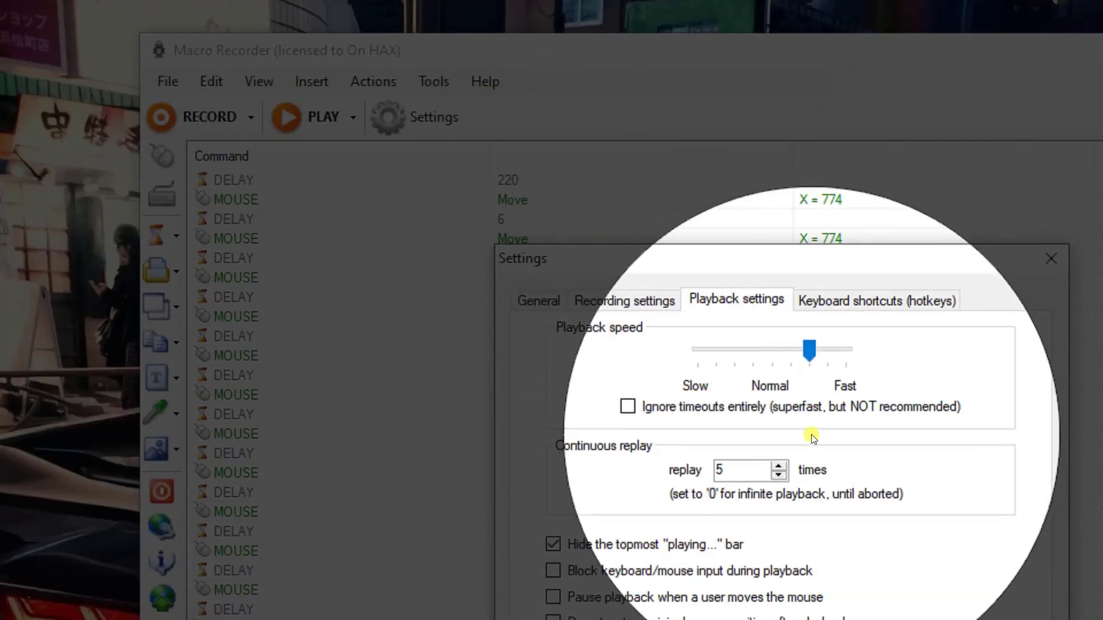
pyautogui.doubleClick(716, 459)
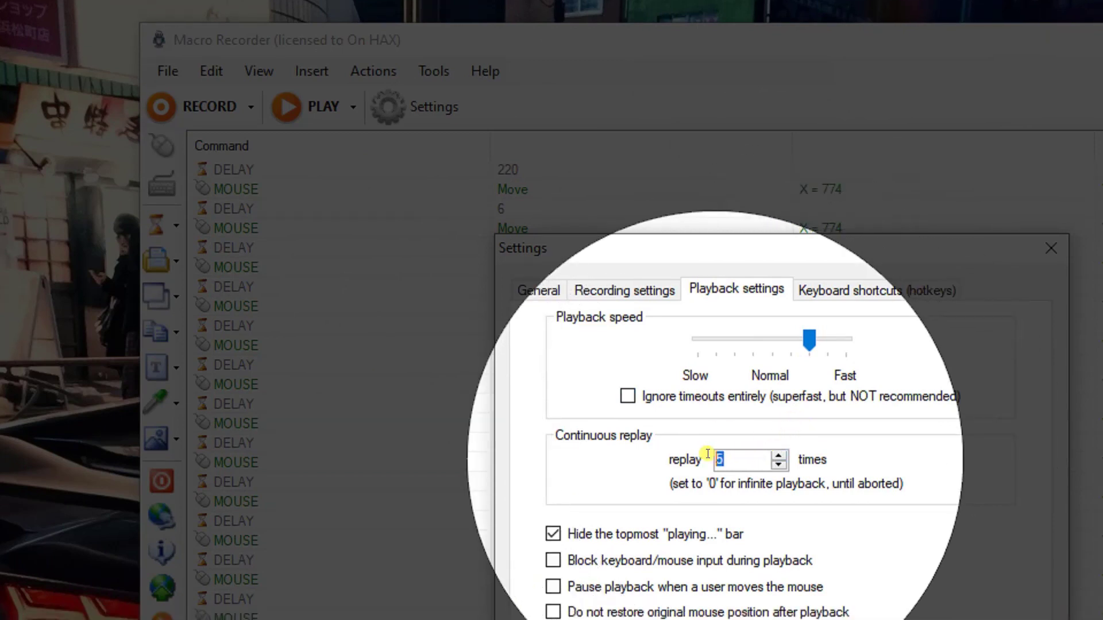
pyautogui.write('41')
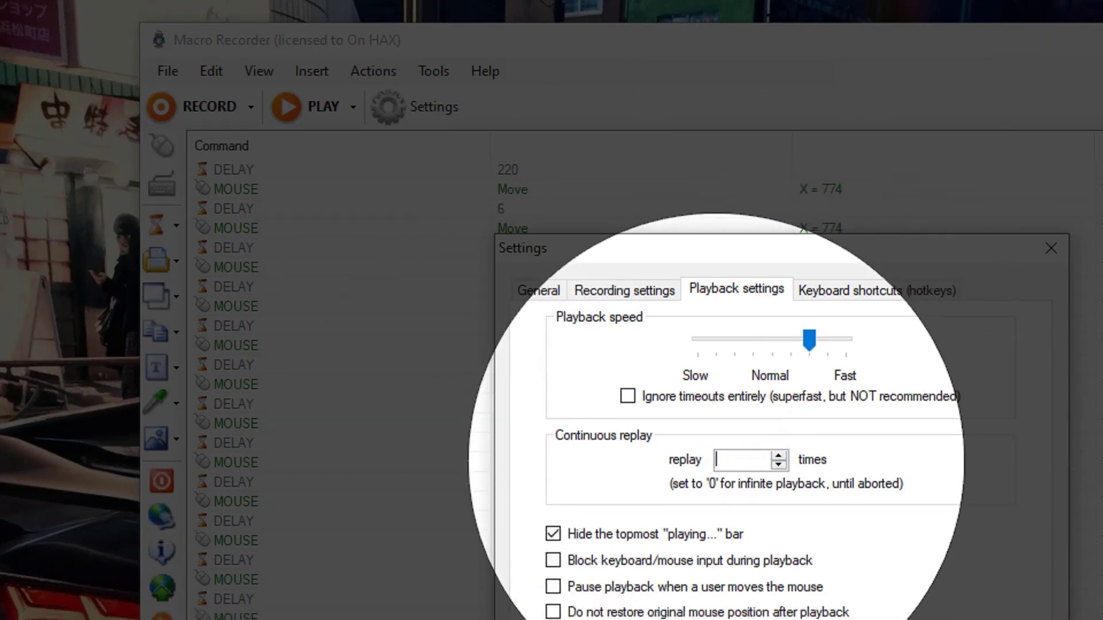
pyautogui.moveTo(810, 340)
pyautogui.mouseDown()
pyautogui.moveTo(776, 350)
pyautogui.moveTo(806, 333)
pyautogui.mouseUp()
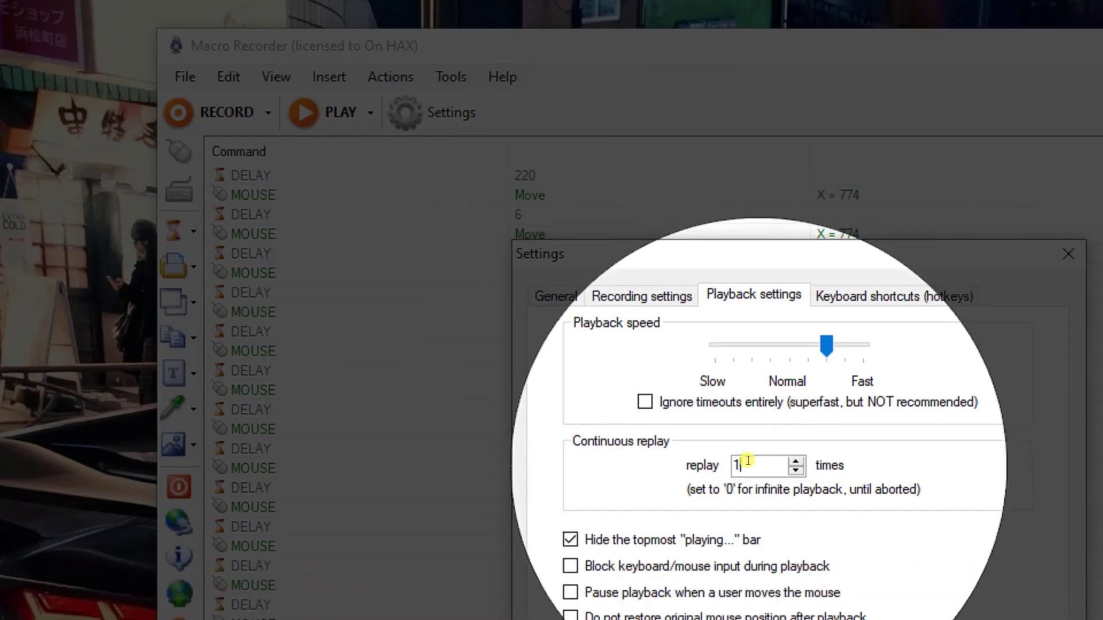
pyautogui.doubleClick(734, 526)
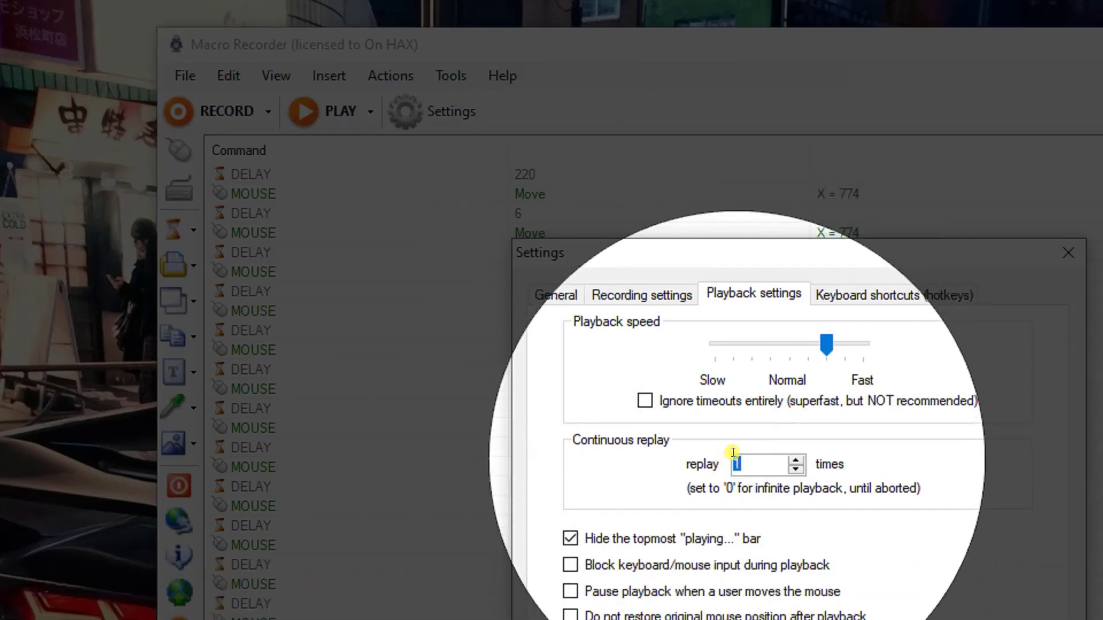
pyautogui.write('5')
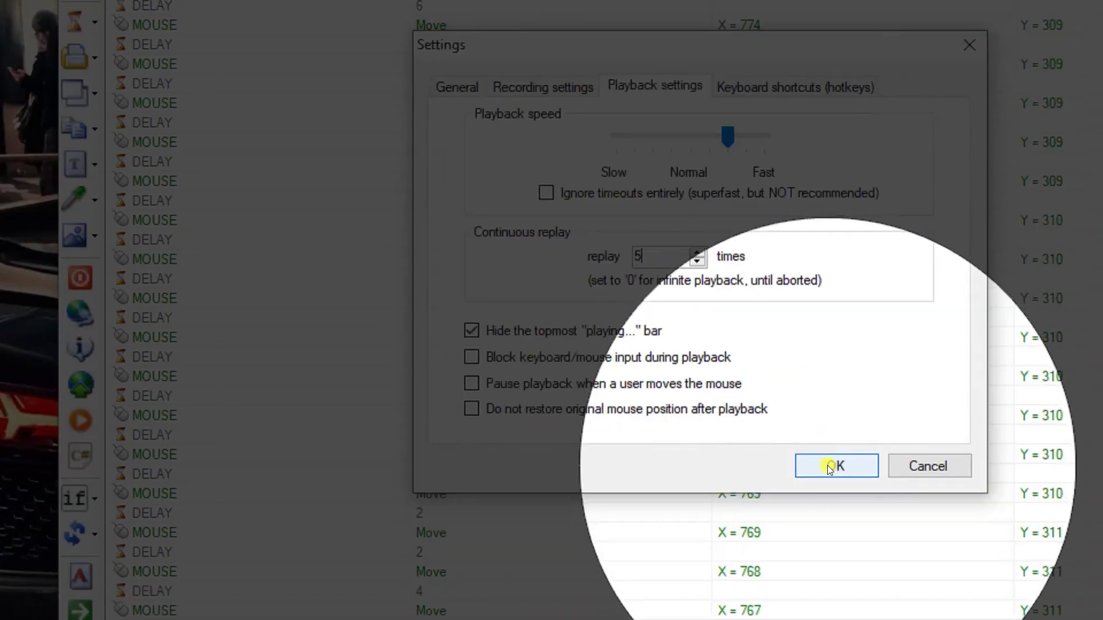
pyautogui.click(923, 547)
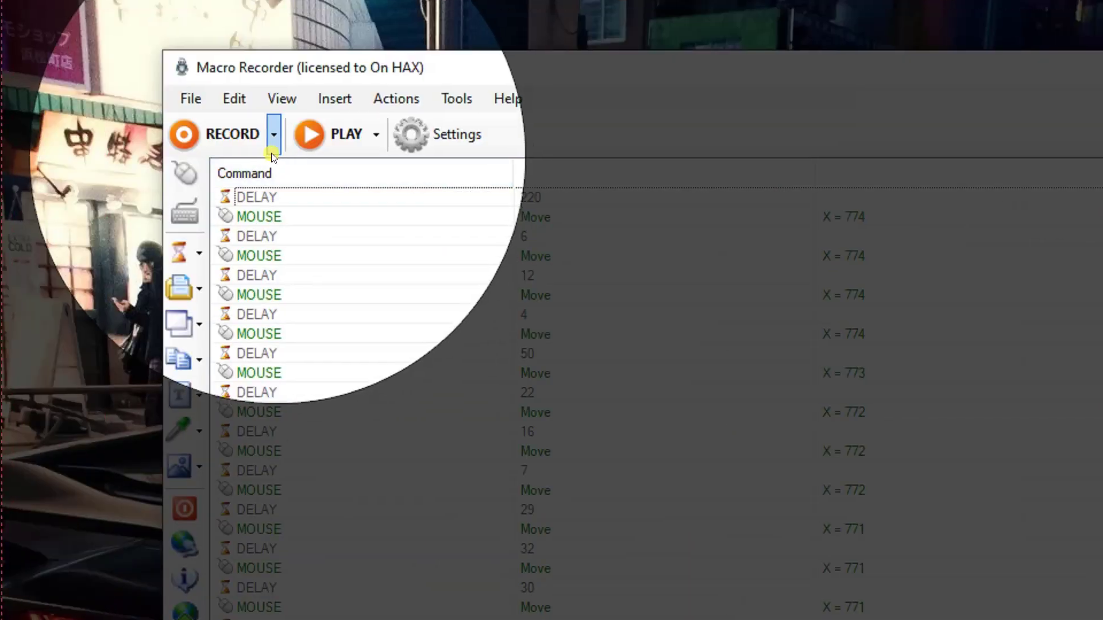
pyautogui.click(345, 155)
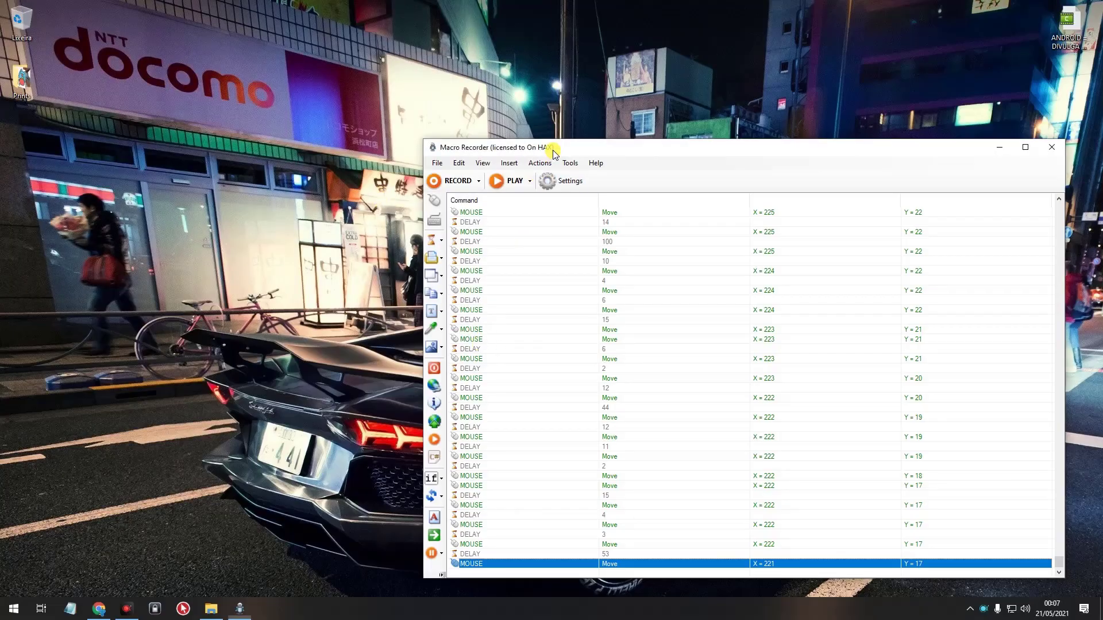
# Step: Examine the recorded mouse-move and delay commands from the end of the macro's list back to its start
pyautogui.moveTo(554, 153); pyautogui.dragTo(416, 96)
pyautogui.click(958, 445)
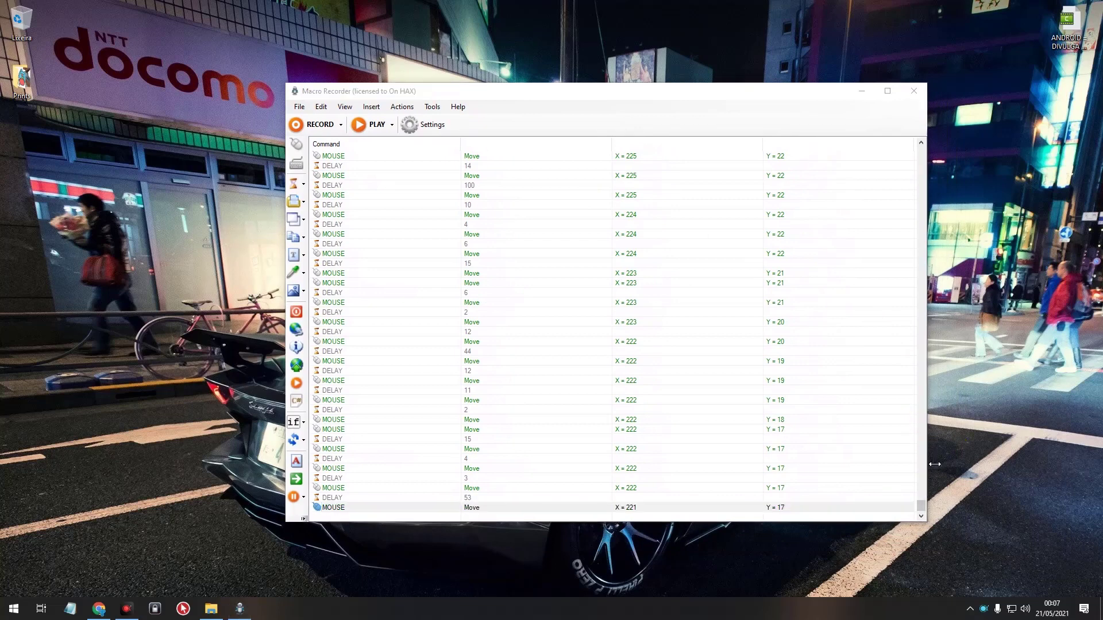
pyautogui.click(543, 519)
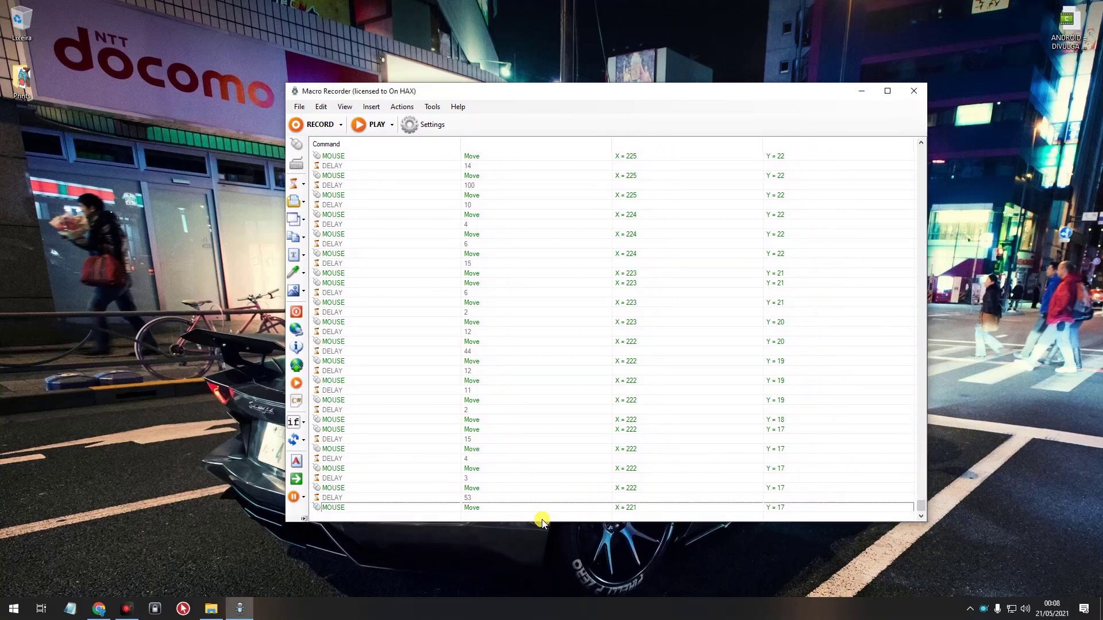
pyautogui.click(465, 510)
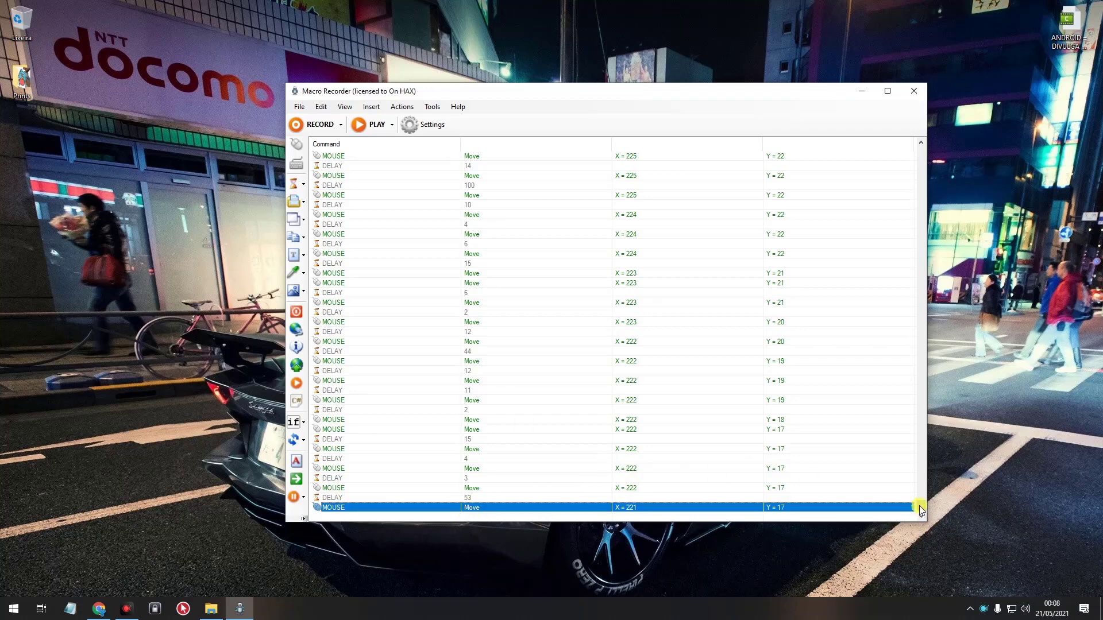
pyautogui.moveTo(919, 505); pyautogui.dragTo(913, 294)
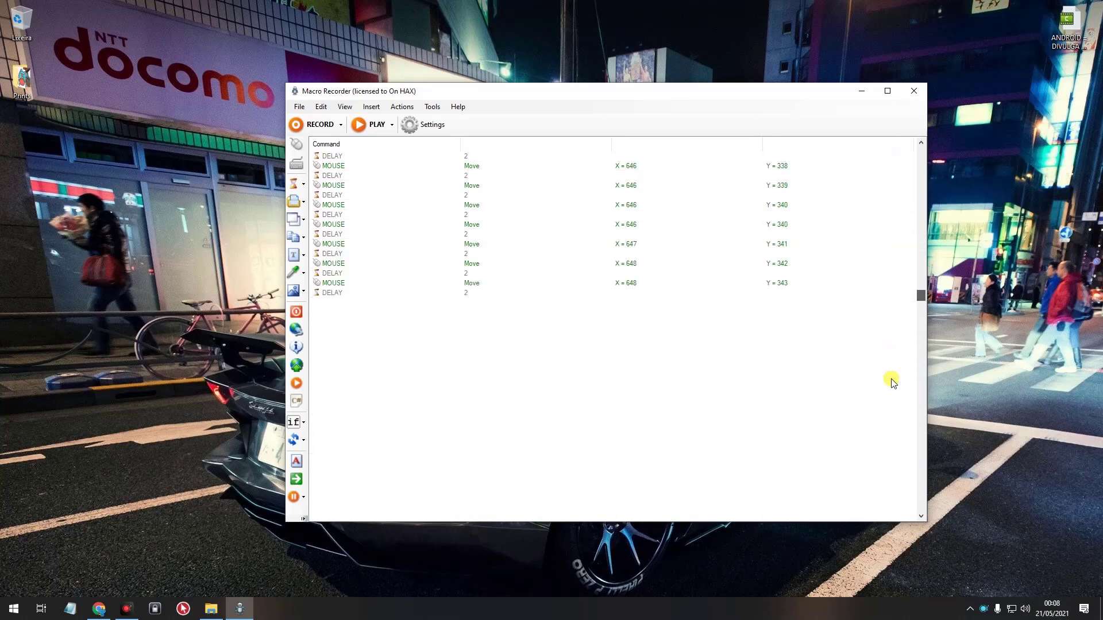
pyautogui.moveTo(891, 383); pyautogui.dragTo(931, 145)
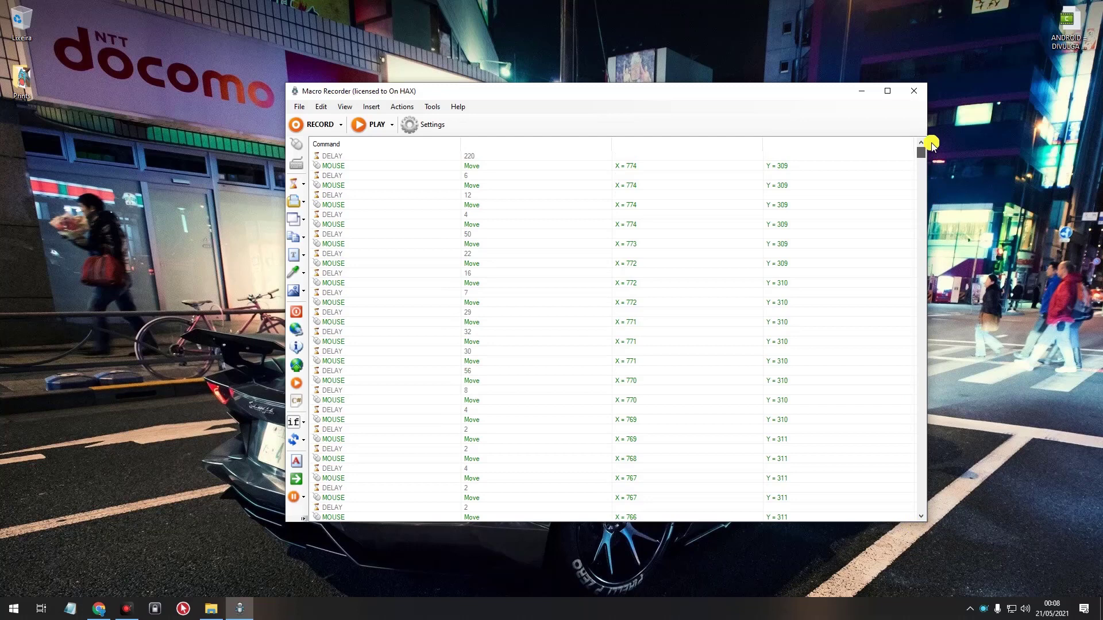
pyautogui.click(591, 204)
pyautogui.click(561, 196)
pyautogui.click(518, 232)
pyautogui.click(494, 322)
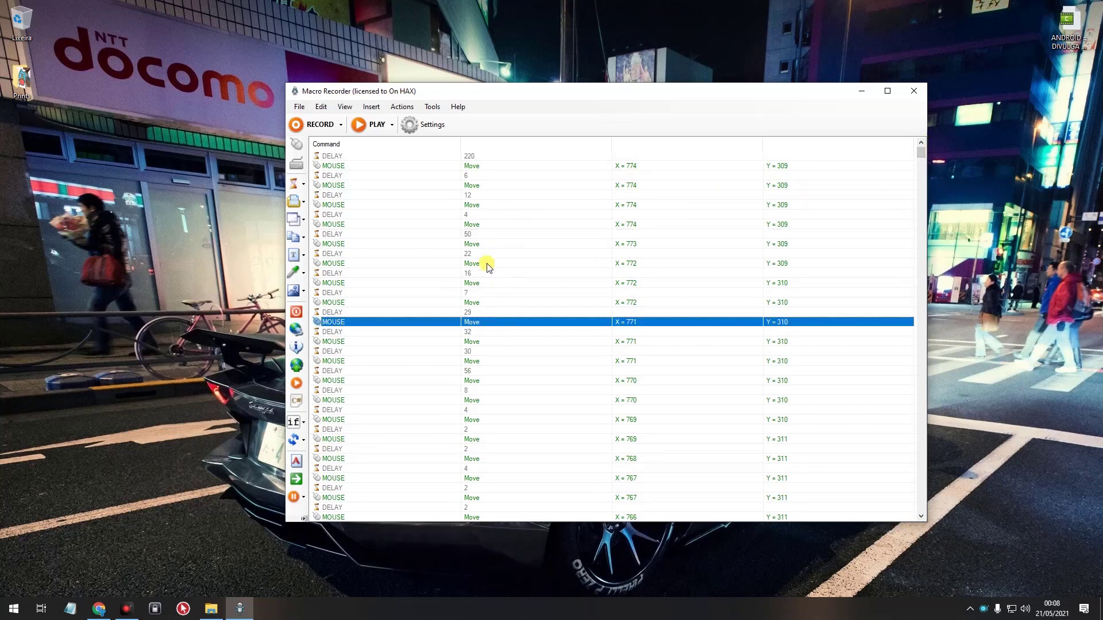
pyautogui.click(470, 254)
pyautogui.click(467, 274)
pyautogui.click(476, 342)
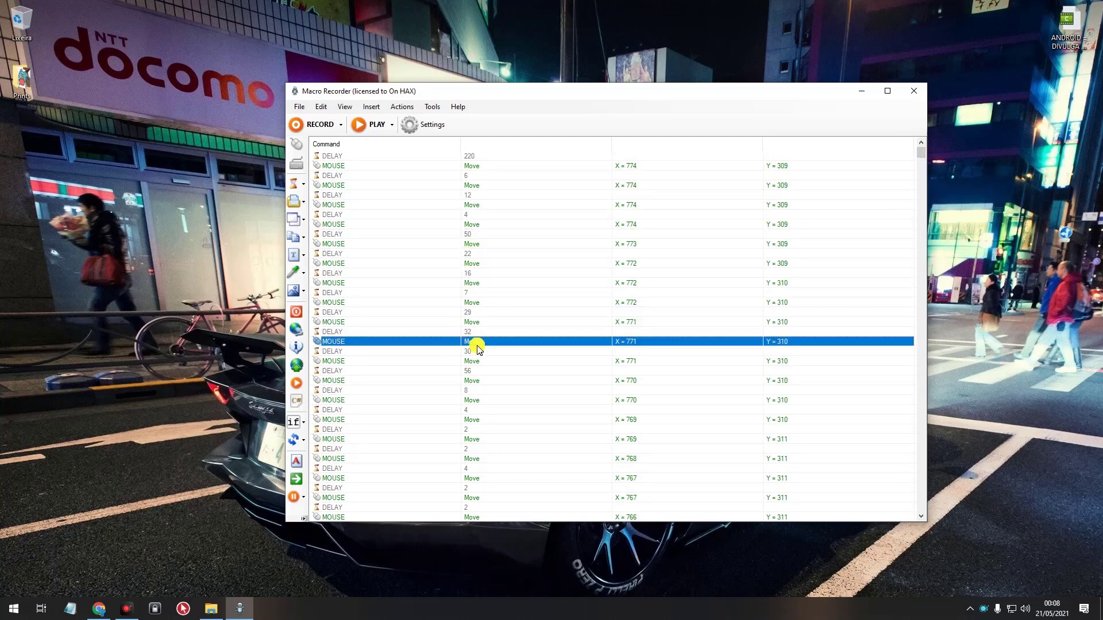
# Step: Delete all the recorded commands from the macro
pyautogui.hotkey('ctrl', 'a')
pyautogui.press('Delete')
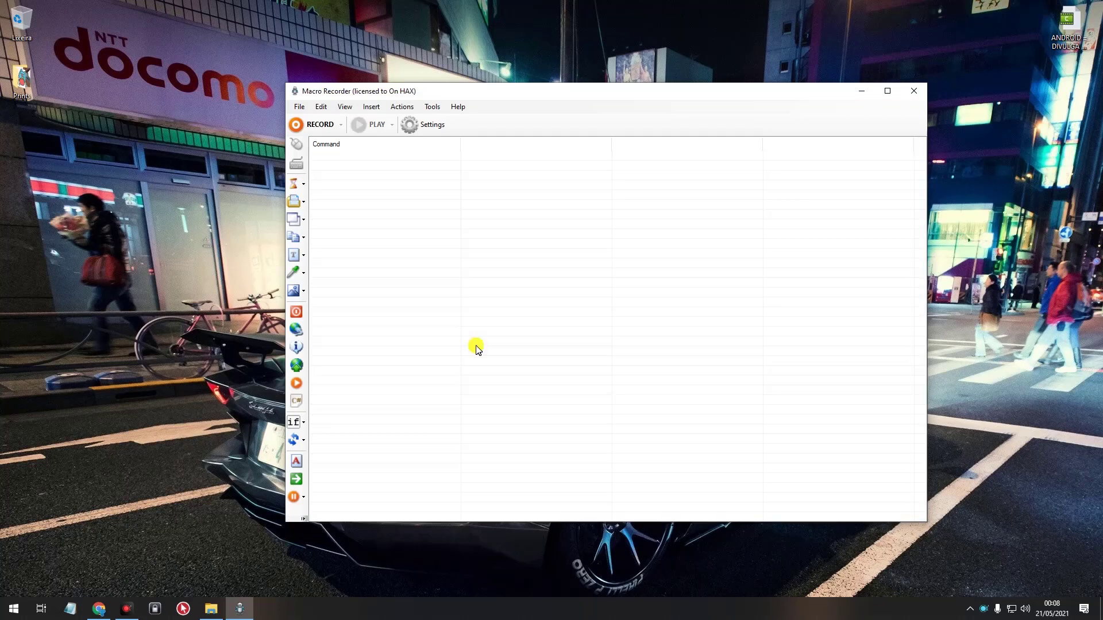
pyautogui.moveTo(491, 99); pyautogui.dragTo(572, 129)
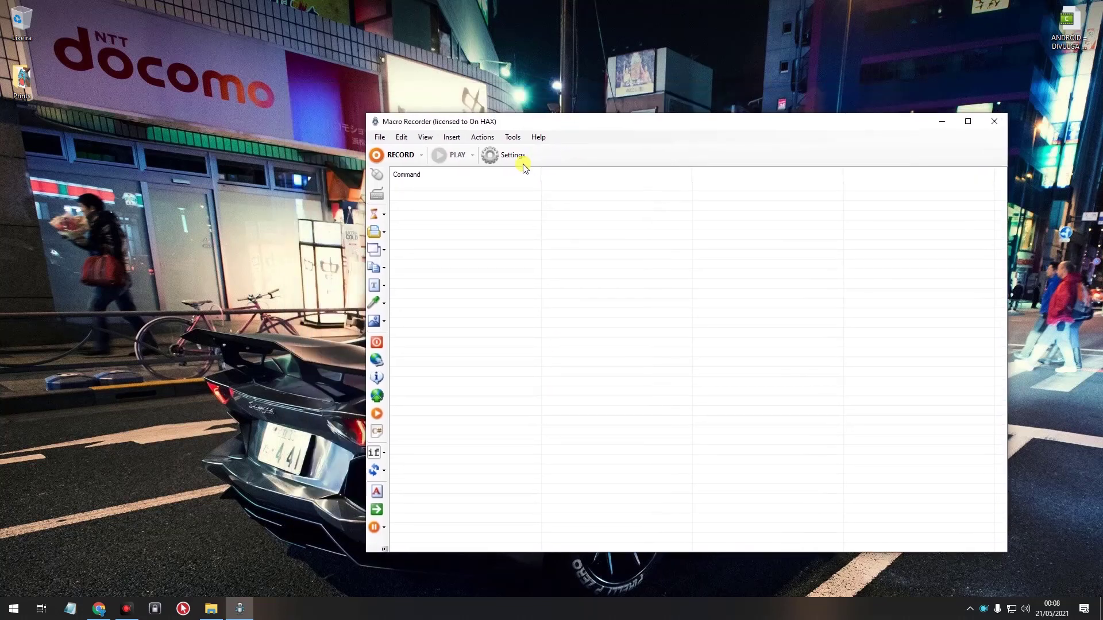
# Step: Configure the recording settings to record mouse clicks only, without mouse movement
pyautogui.click(505, 156)
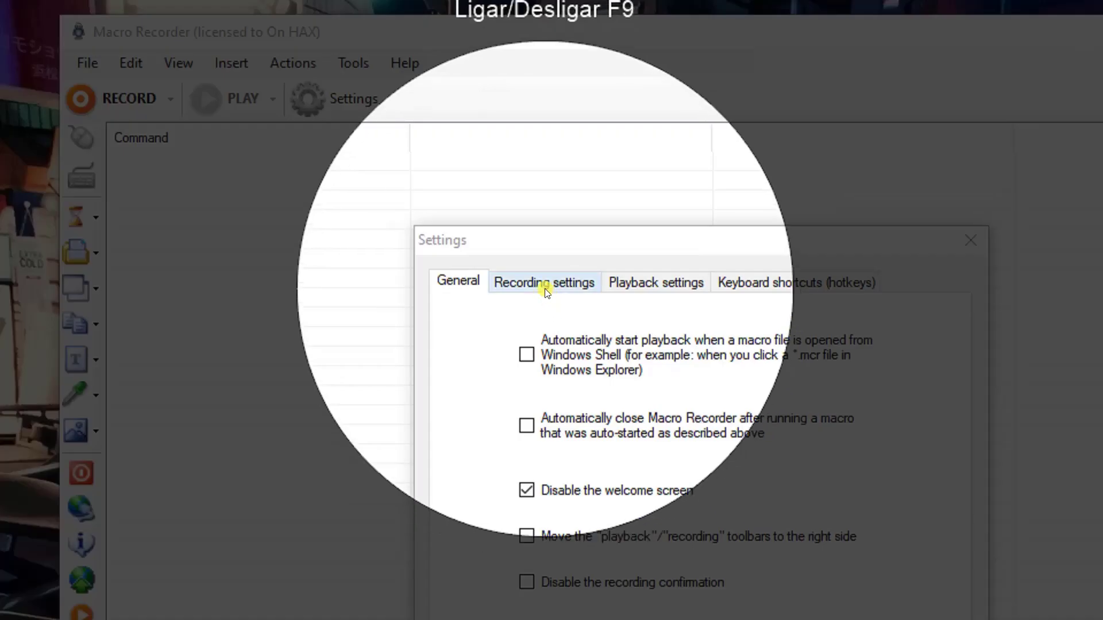
pyautogui.click(610, 251)
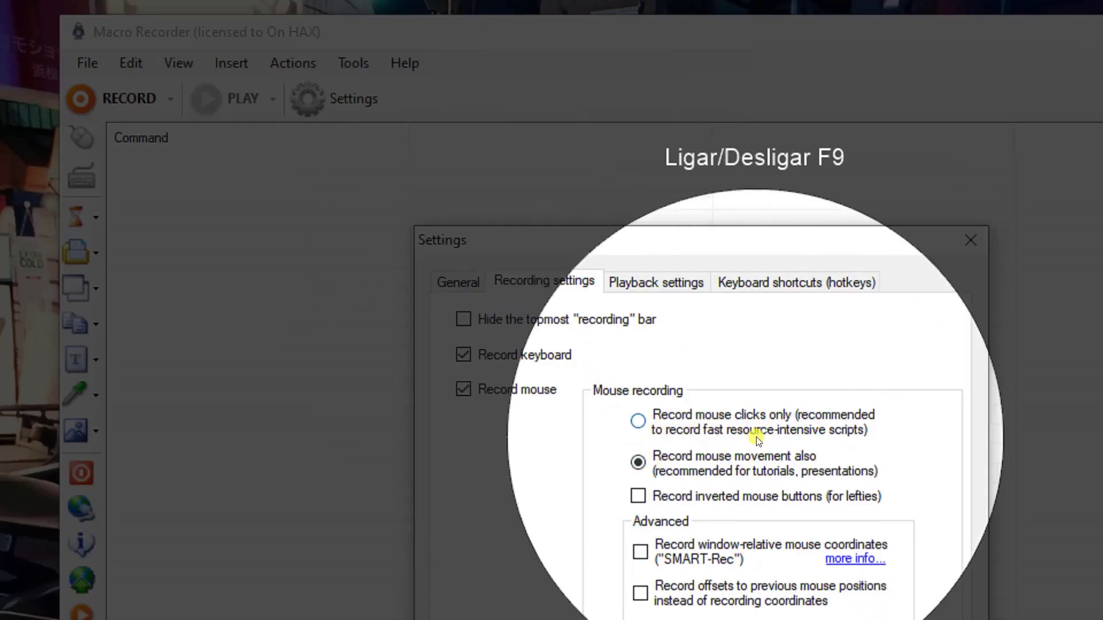
pyautogui.click(664, 416)
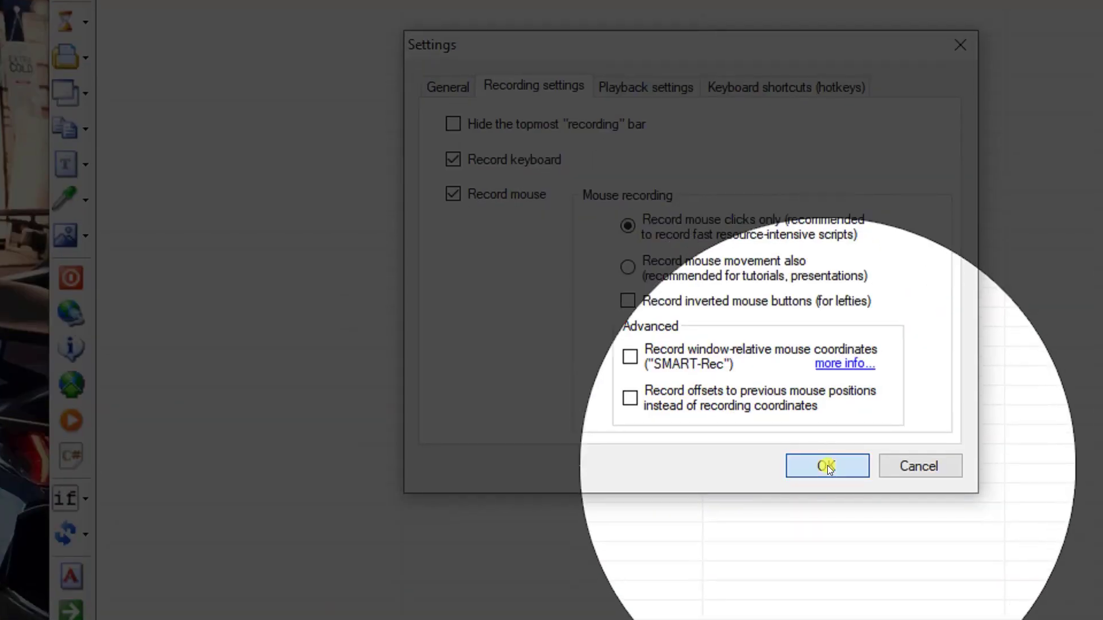
pyautogui.click(833, 619)
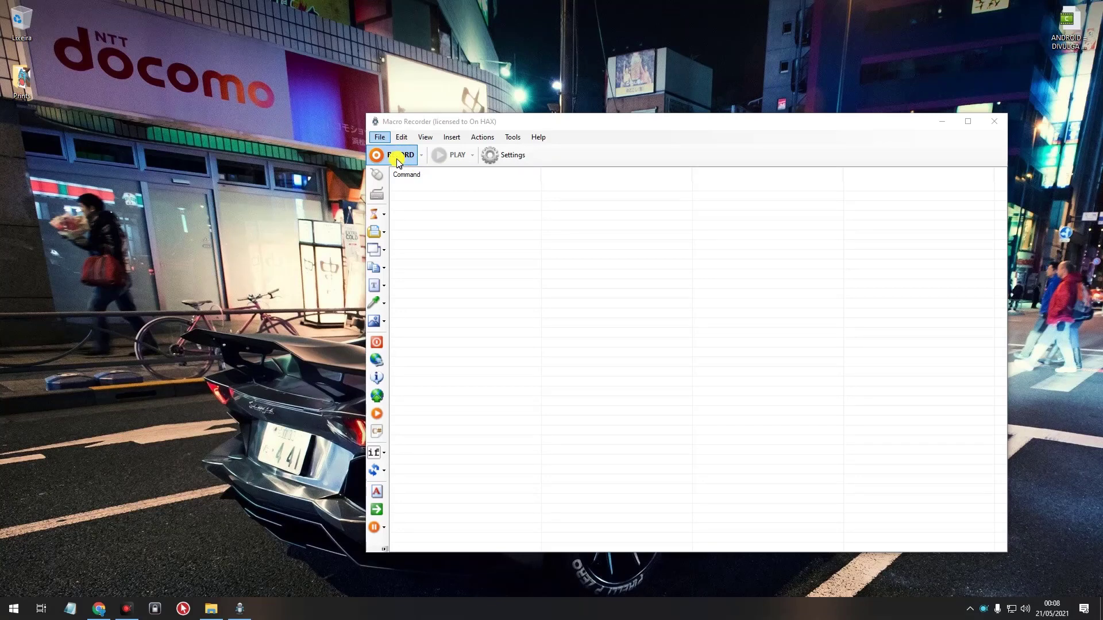
# Step: Record a new clicks-only macro that refreshes the desktop through its context menu, and stop the recording
pyautogui.click(396, 160)
pyautogui.rightClick(306, 139)
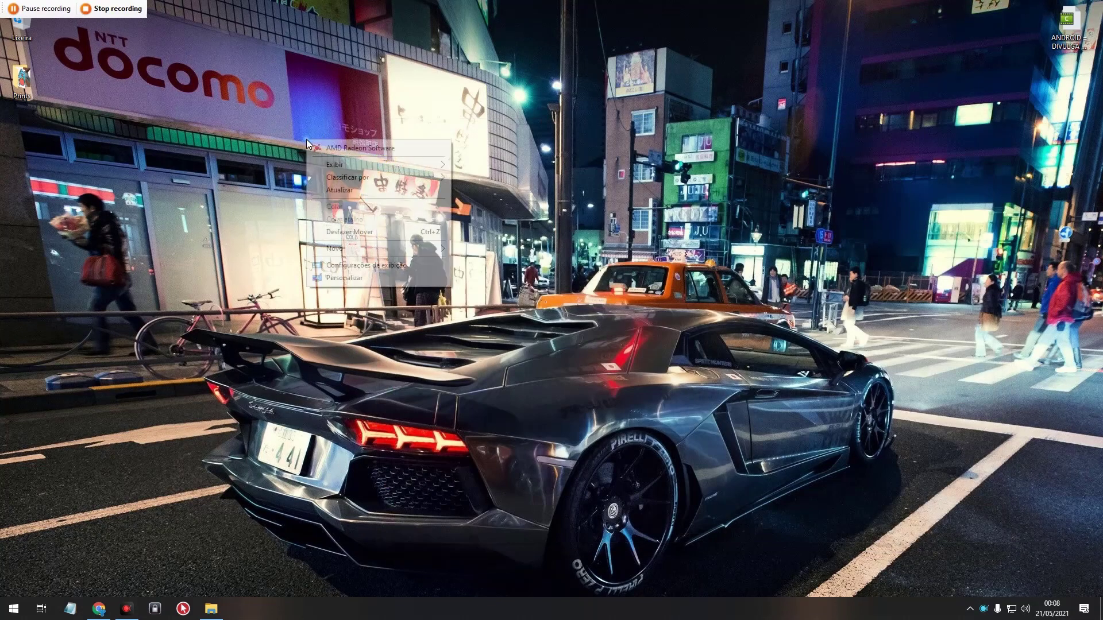
pyautogui.click(344, 190)
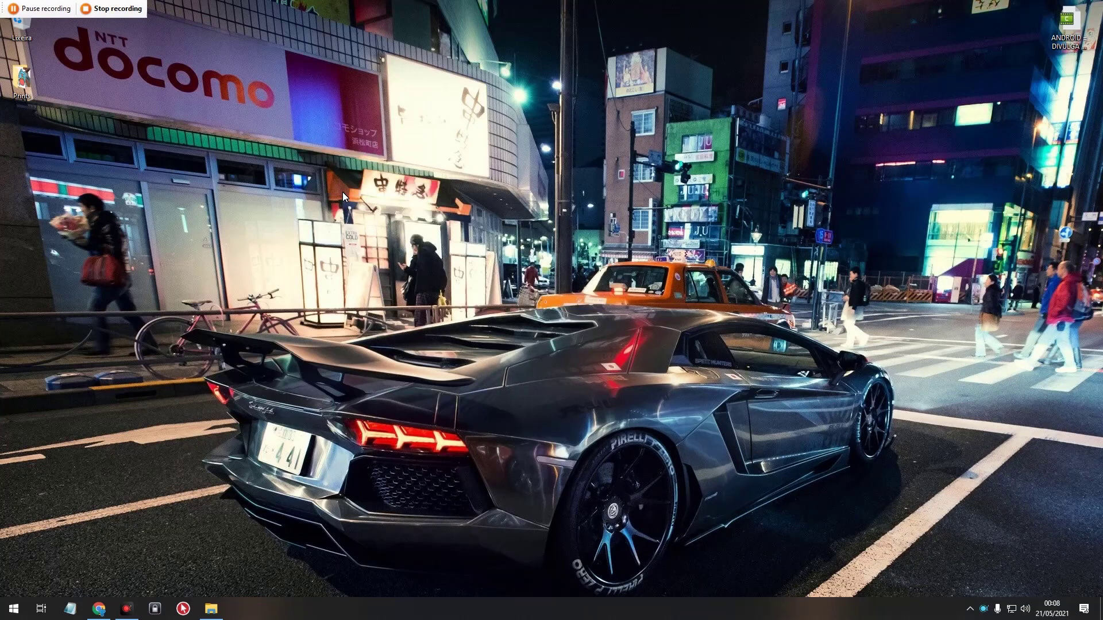
pyautogui.click(127, 10)
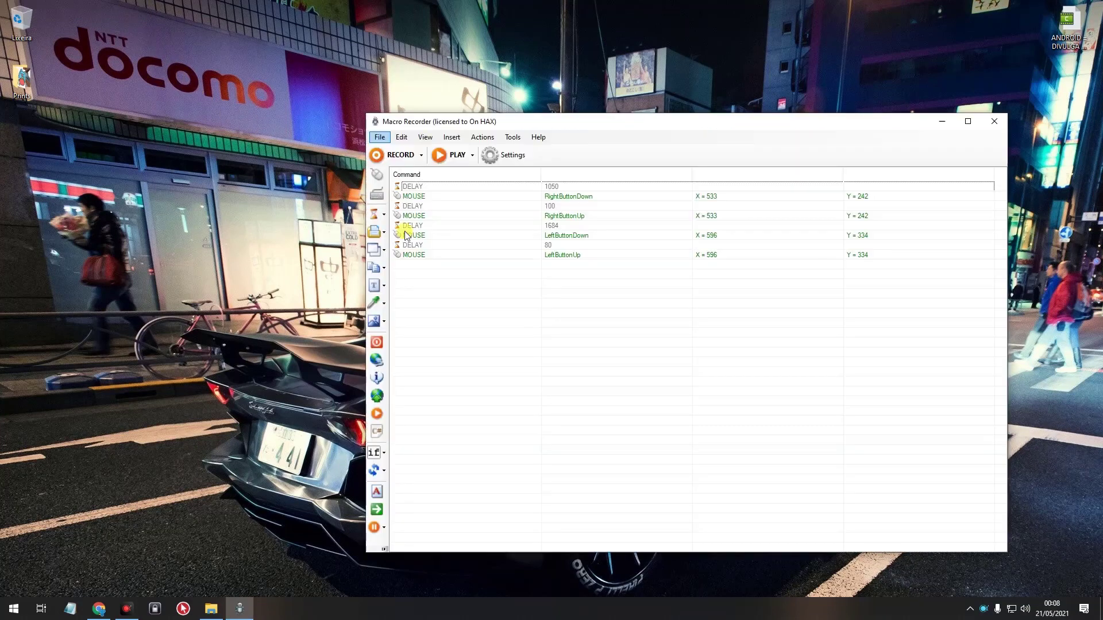
# Step: Examine the new macro's full list of delays and mouse-button commands by highlighting all its rows
pyautogui.moveTo(495, 310); pyautogui.dragTo(555, 223)
pyautogui.click(584, 329)
pyautogui.moveTo(583, 329); pyautogui.dragTo(522, 184)
pyautogui.click(533, 306)
pyautogui.moveTo(574, 302); pyautogui.dragTo(551, 182)
pyautogui.click(586, 291)
pyautogui.moveTo(586, 290); pyautogui.dragTo(552, 181)
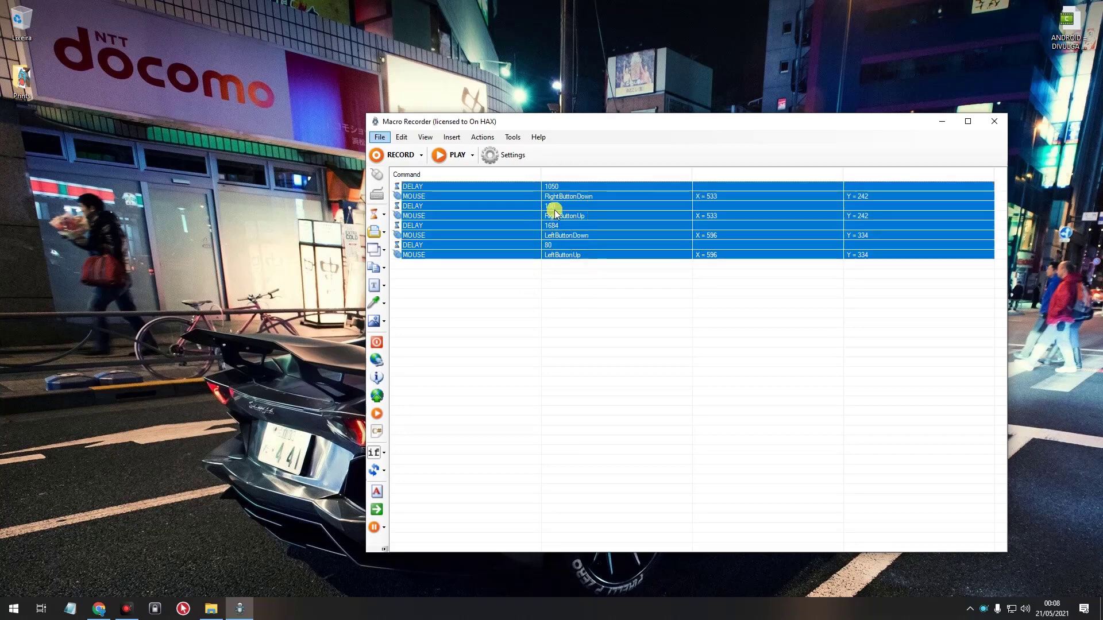
pyautogui.click(570, 304)
pyautogui.moveTo(568, 304); pyautogui.dragTo(509, 187)
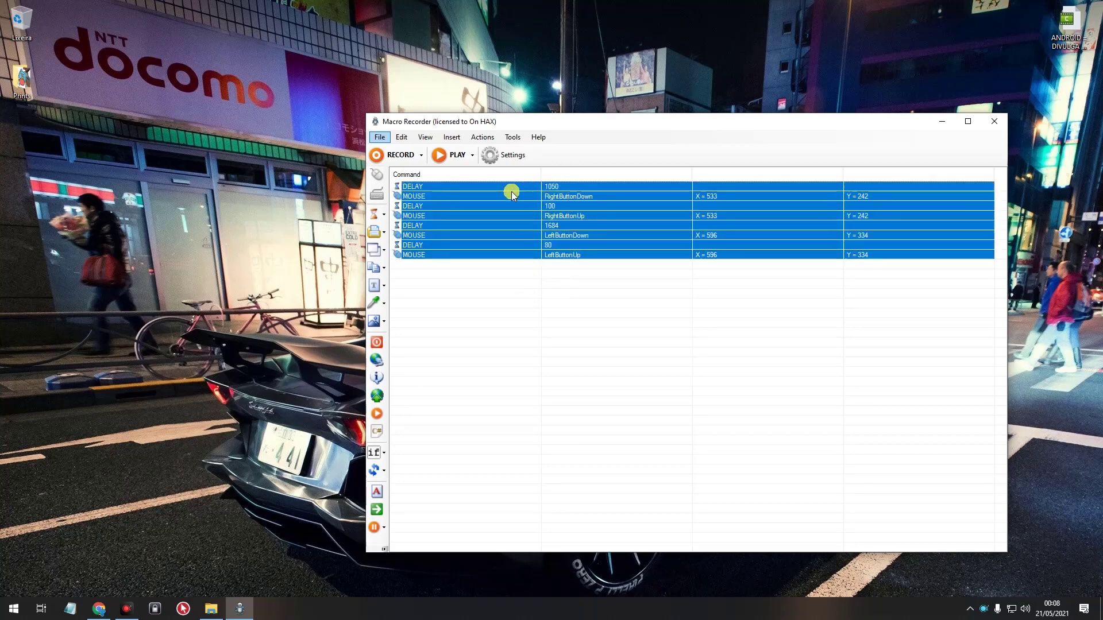
# Step: Play back the clicks-only desktop refresh macro
pyautogui.click(451, 155)
pyautogui.rightClick(307, 141)
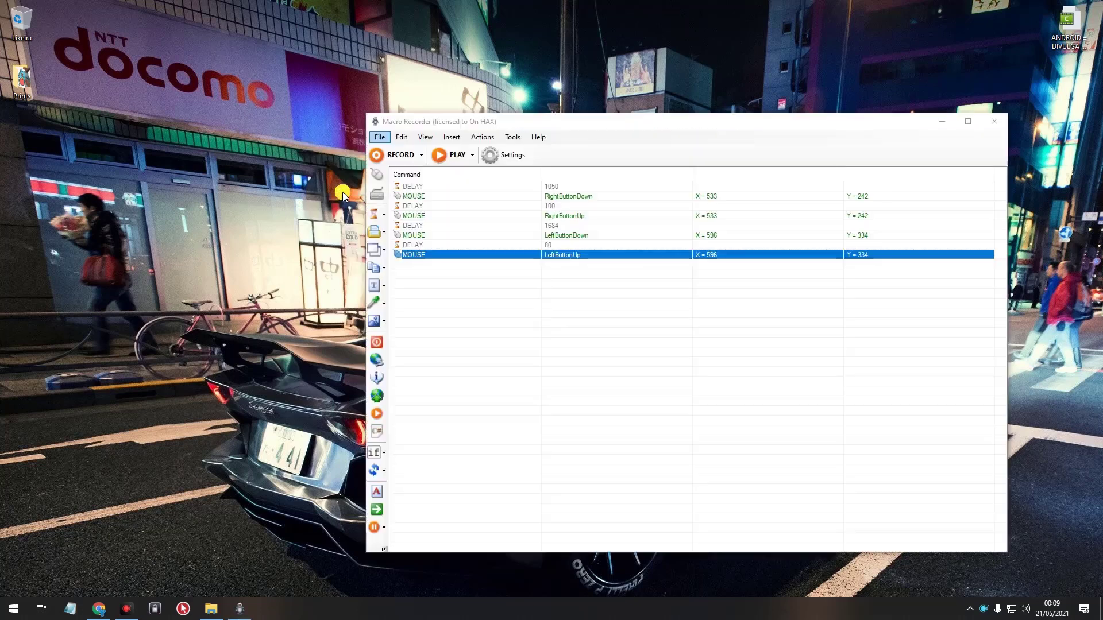
# Step: Examine the macro's delay rows and the time fields of the delay preceding the LeftButtonDown command, leaving its settings unsaved
pyautogui.click(554, 186)
pyautogui.click(553, 206)
pyautogui.click(556, 225)
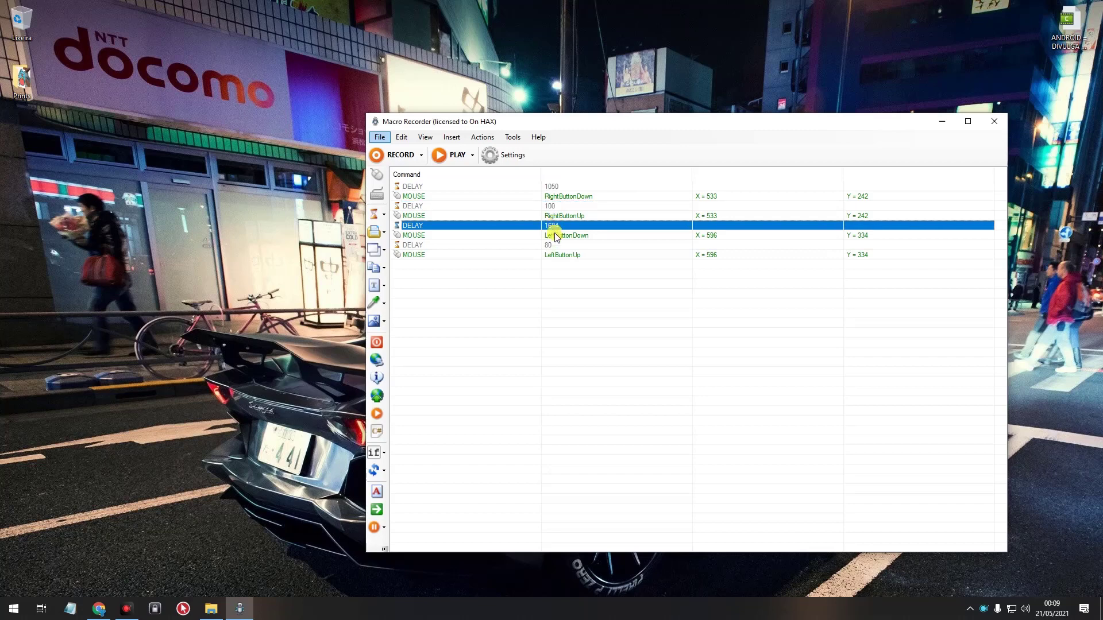
pyautogui.doubleClick(556, 226)
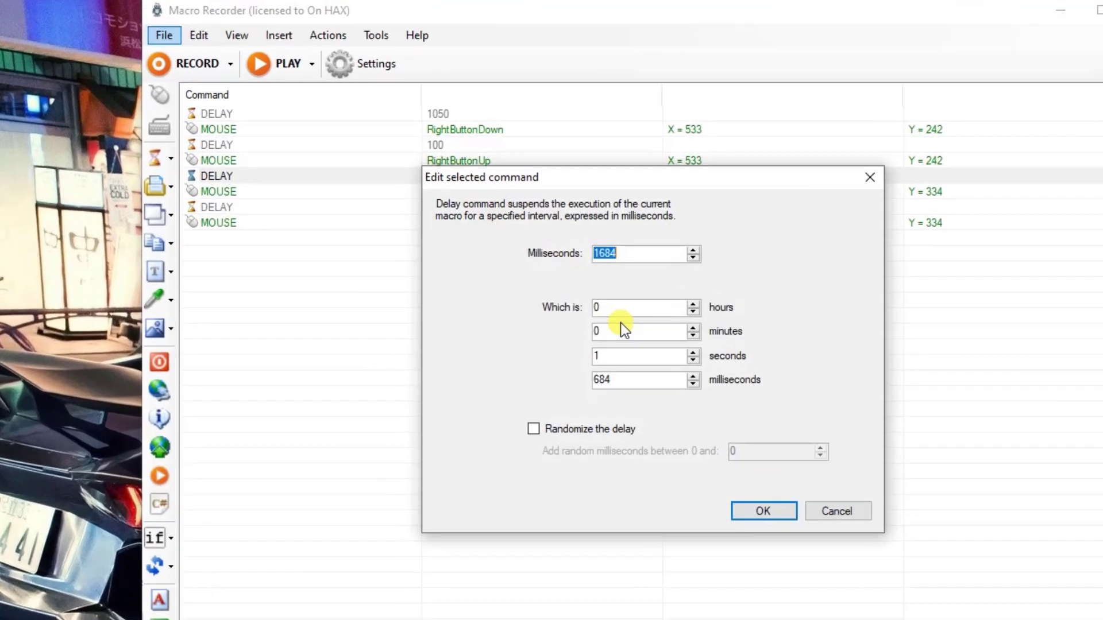
pyautogui.click(674, 276)
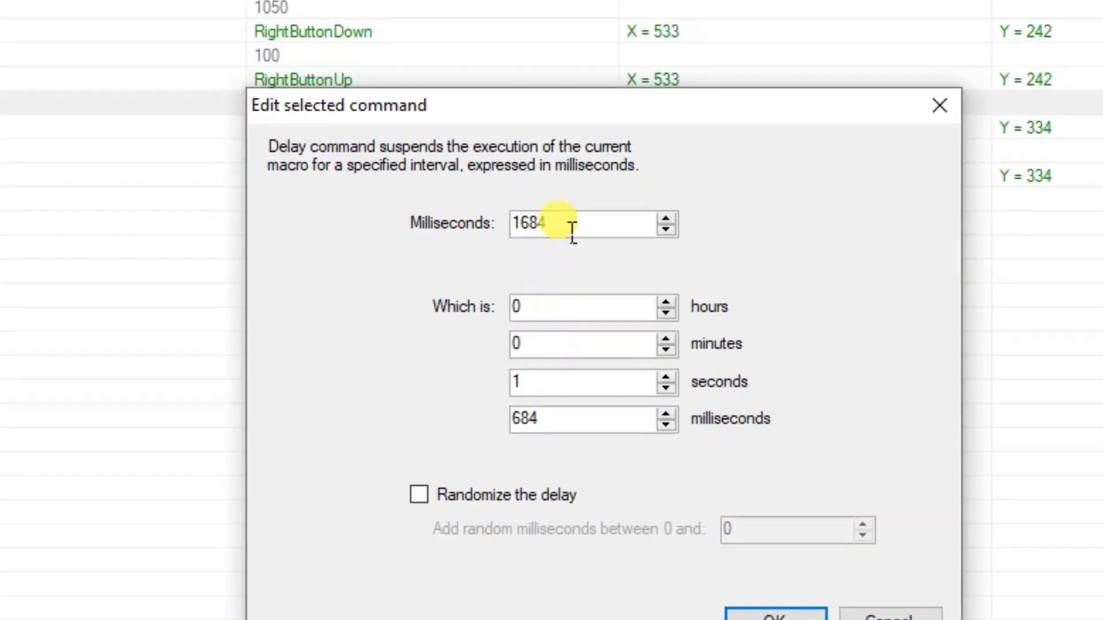
pyautogui.moveTo(572, 229); pyautogui.dragTo(508, 227)
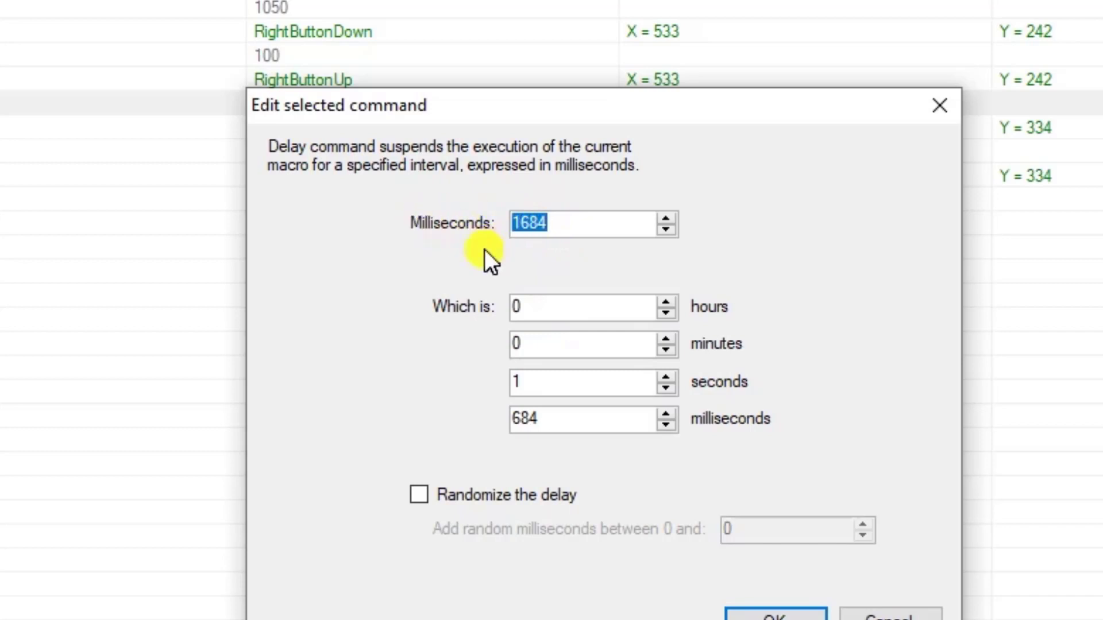
pyautogui.doubleClick(534, 386)
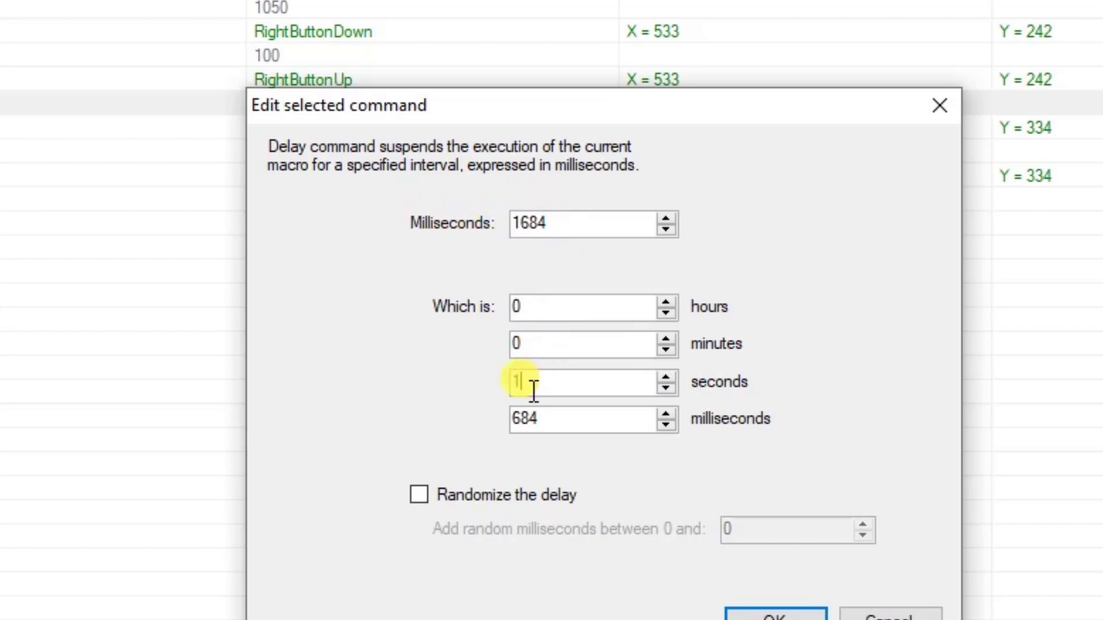
pyautogui.click(559, 425)
pyautogui.doubleClick(558, 425)
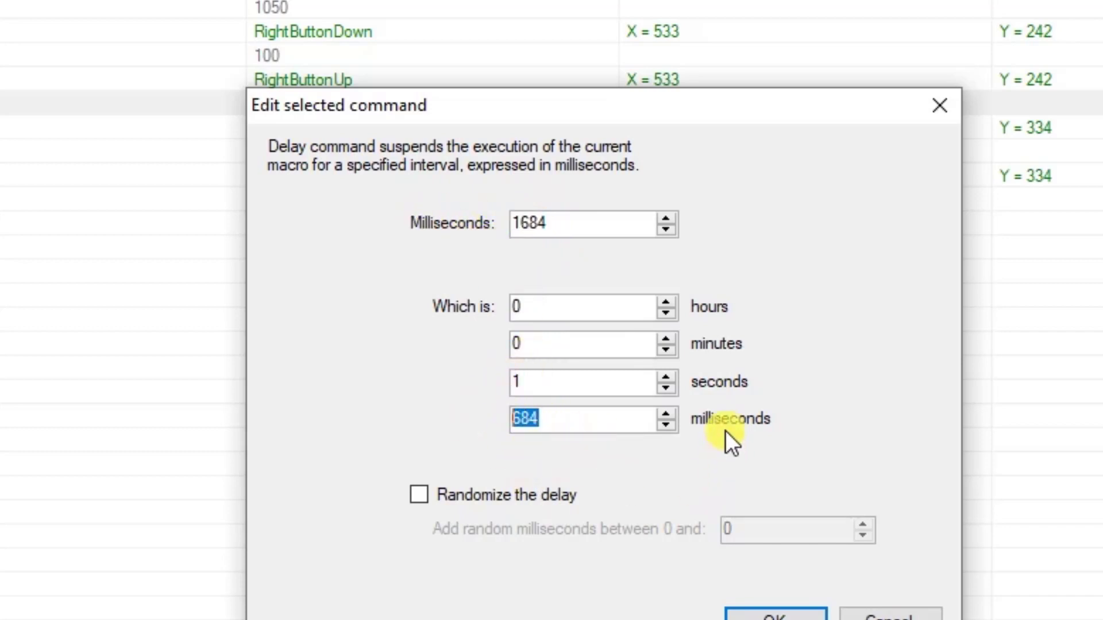
pyautogui.moveTo(591, 226); pyautogui.dragTo(498, 221)
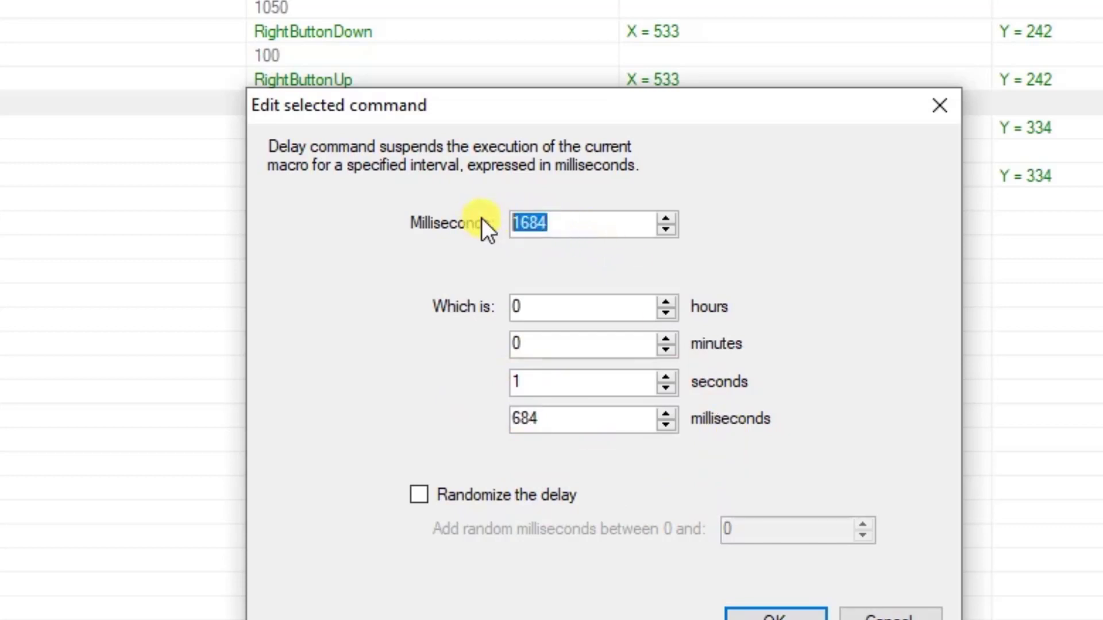
pyautogui.doubleClick(524, 223)
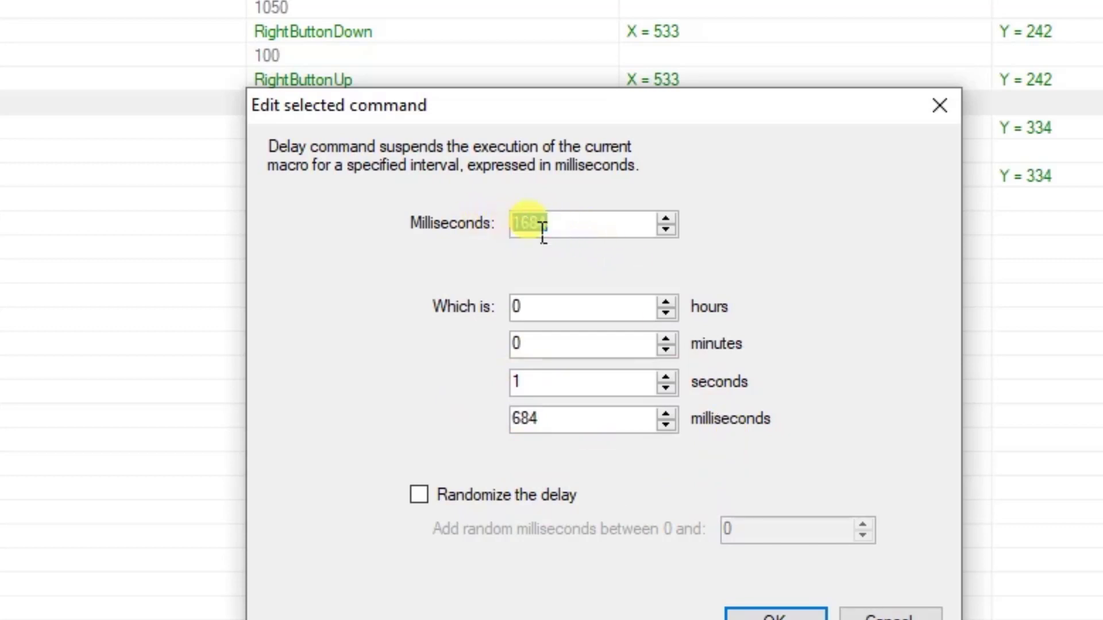
pyautogui.click(948, 108)
# Step: Delete all commands from the macro and shift the recorder window slightly on the desktop
pyautogui.hotkey('ctrl', 'a')
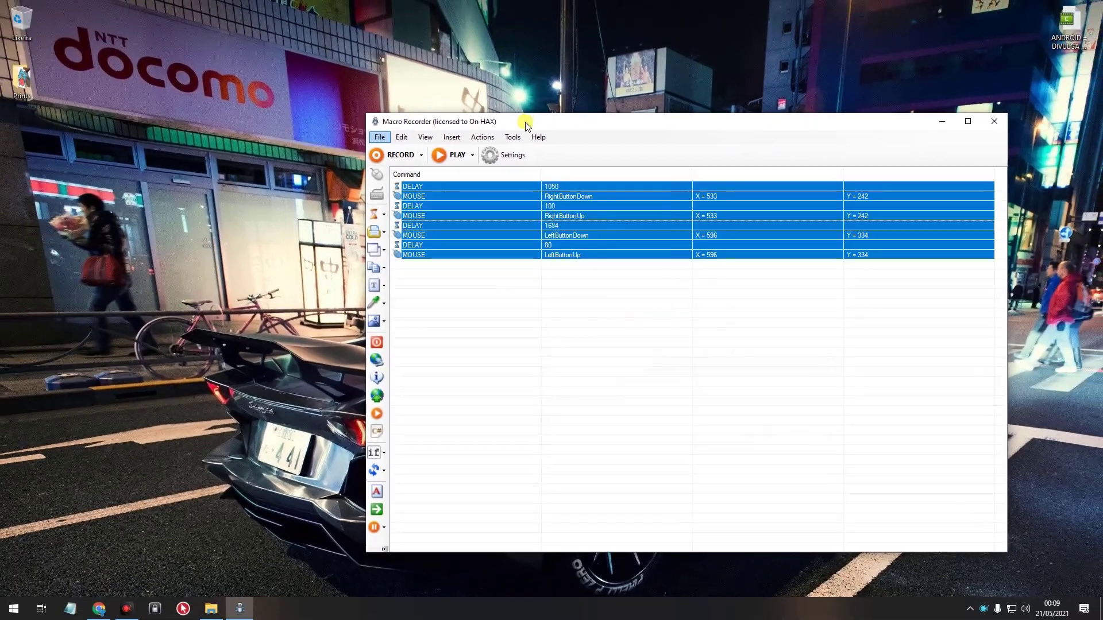
pyautogui.press('Delete')
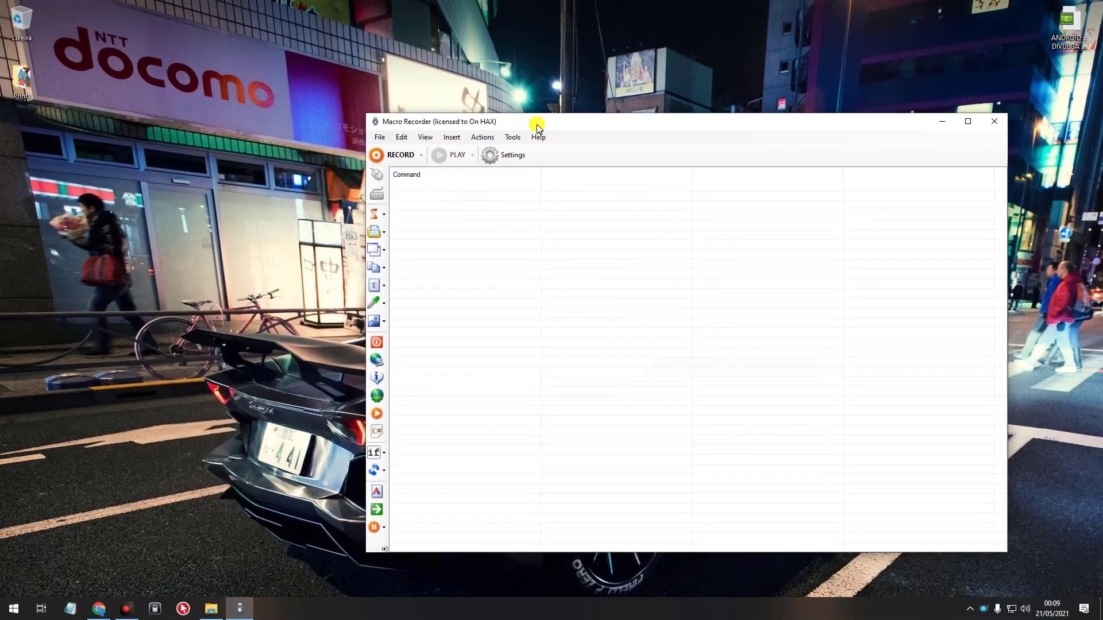
pyautogui.moveTo(537, 124); pyautogui.dragTo(515, 118)
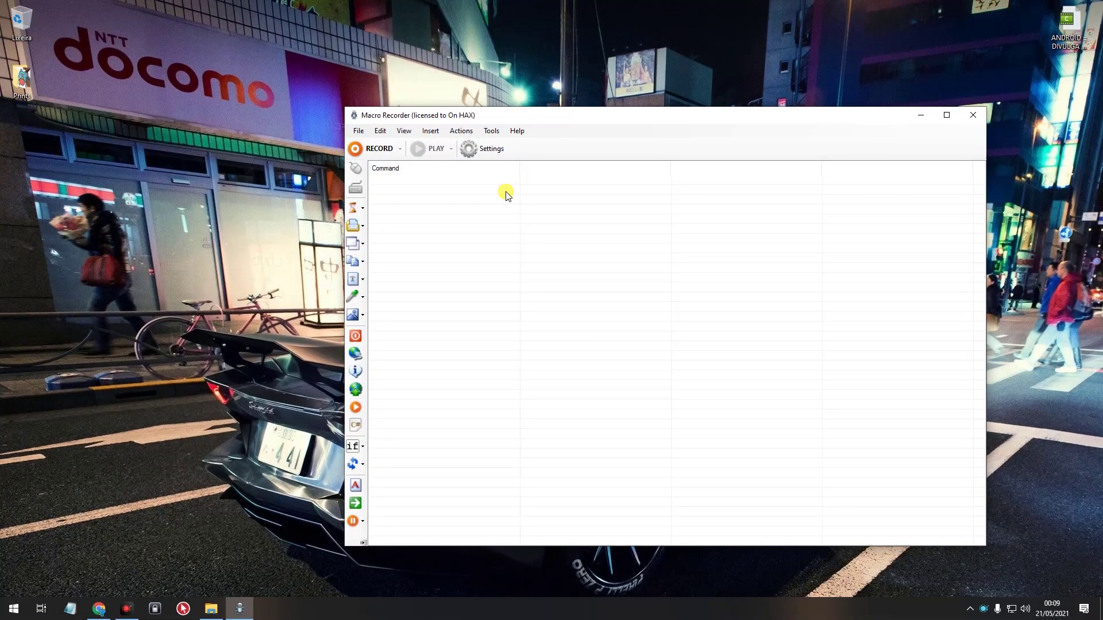
# Step: Insert an "IF Image found" statement and capture the illuminated shop sign in the wallpaper as its search image
pyautogui.click(356, 446)
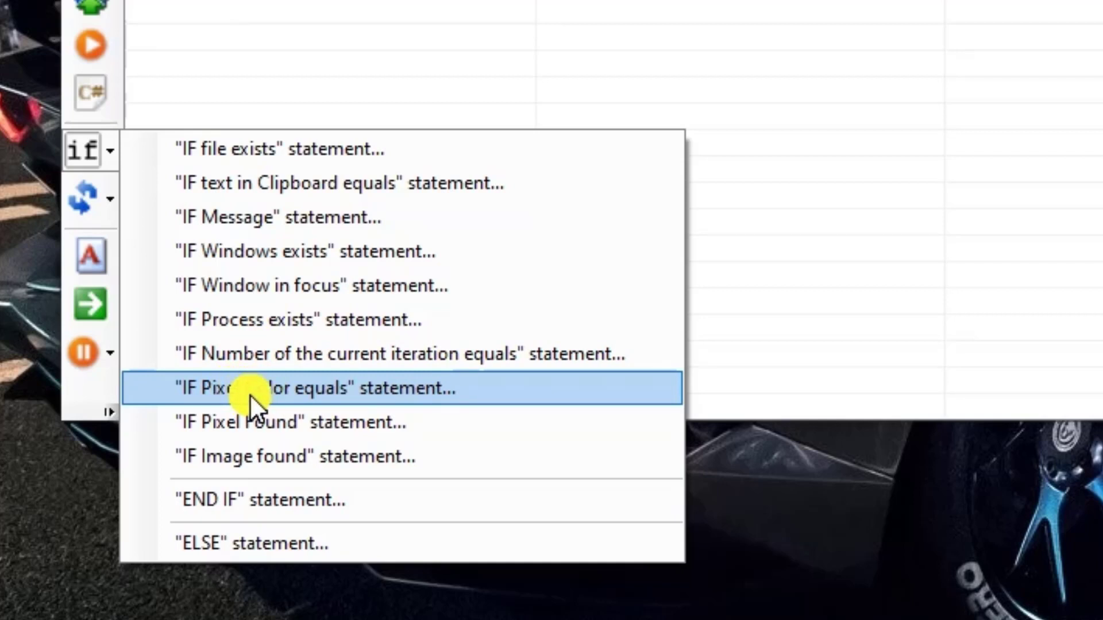
pyautogui.press('Escape')
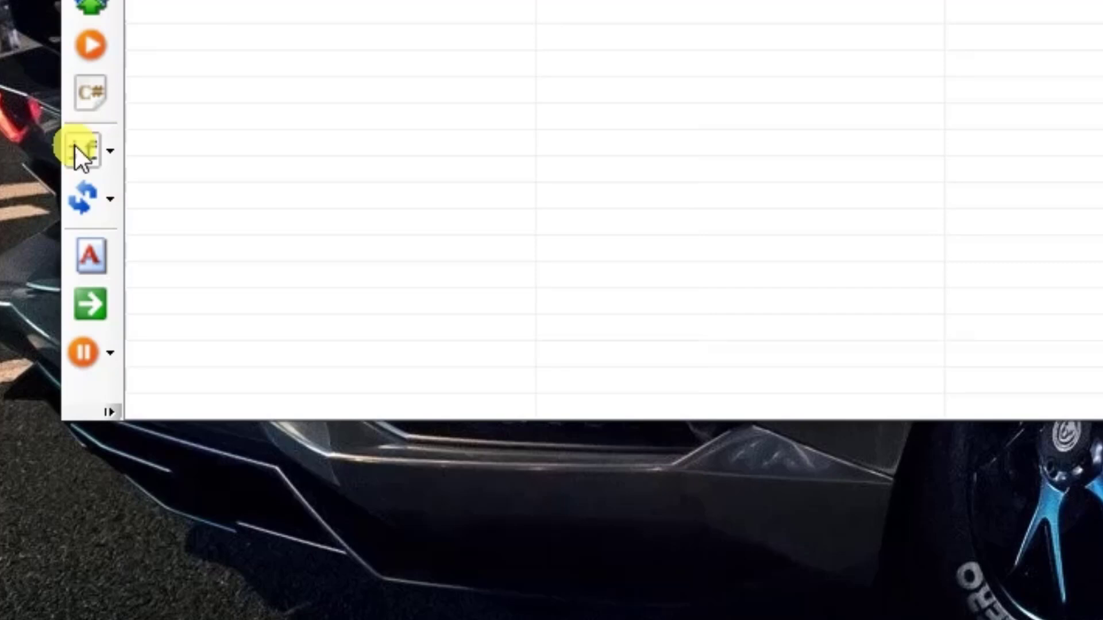
pyautogui.click(108, 154)
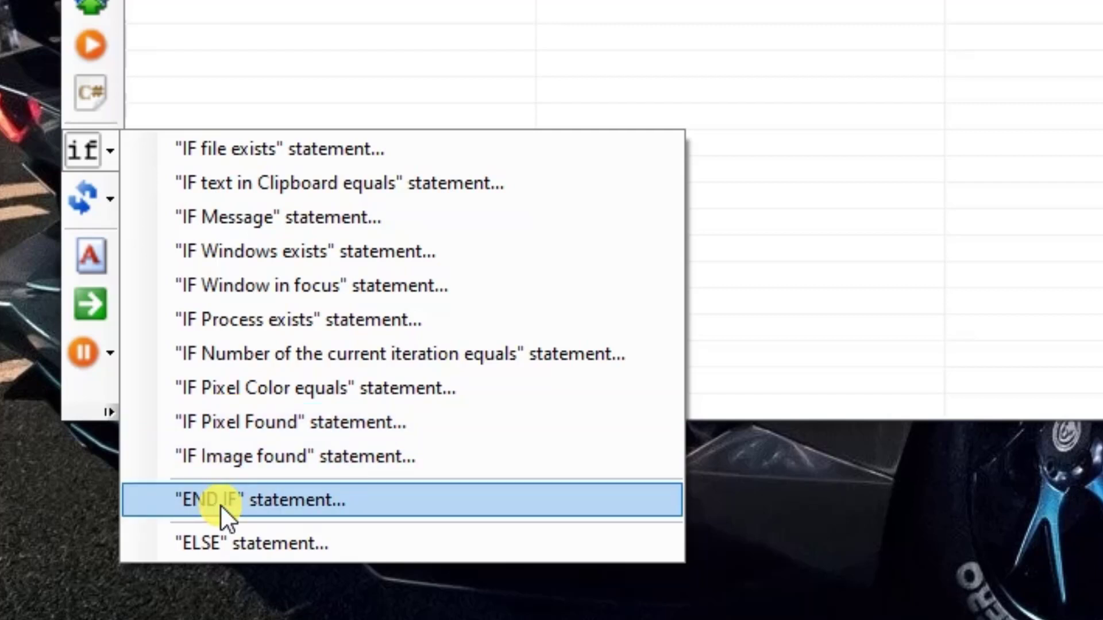
pyautogui.click(222, 457)
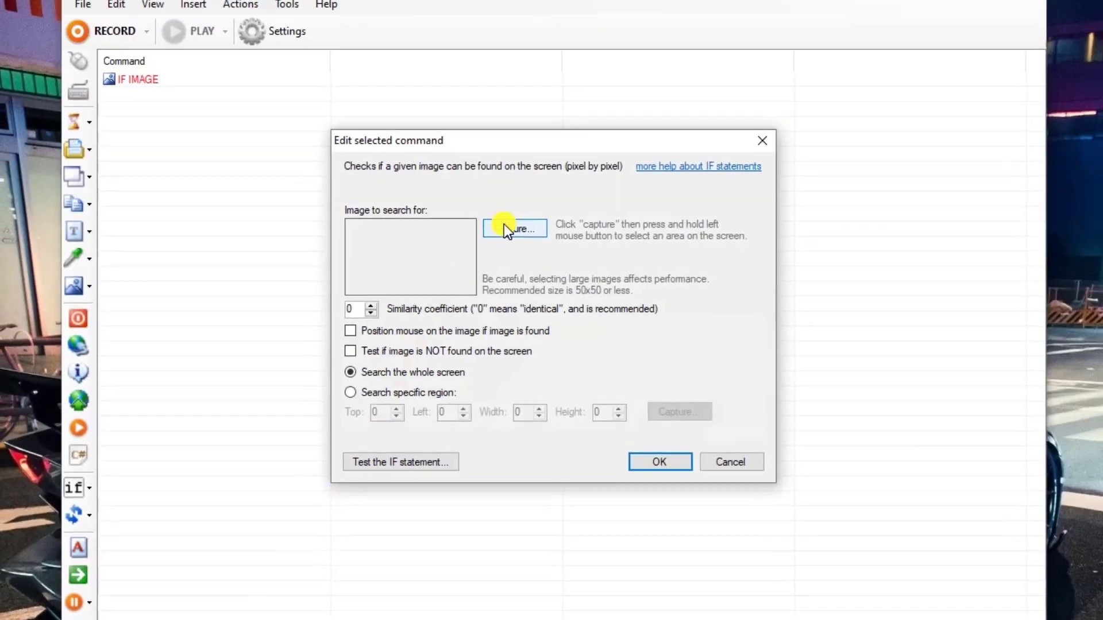
pyautogui.click(505, 229)
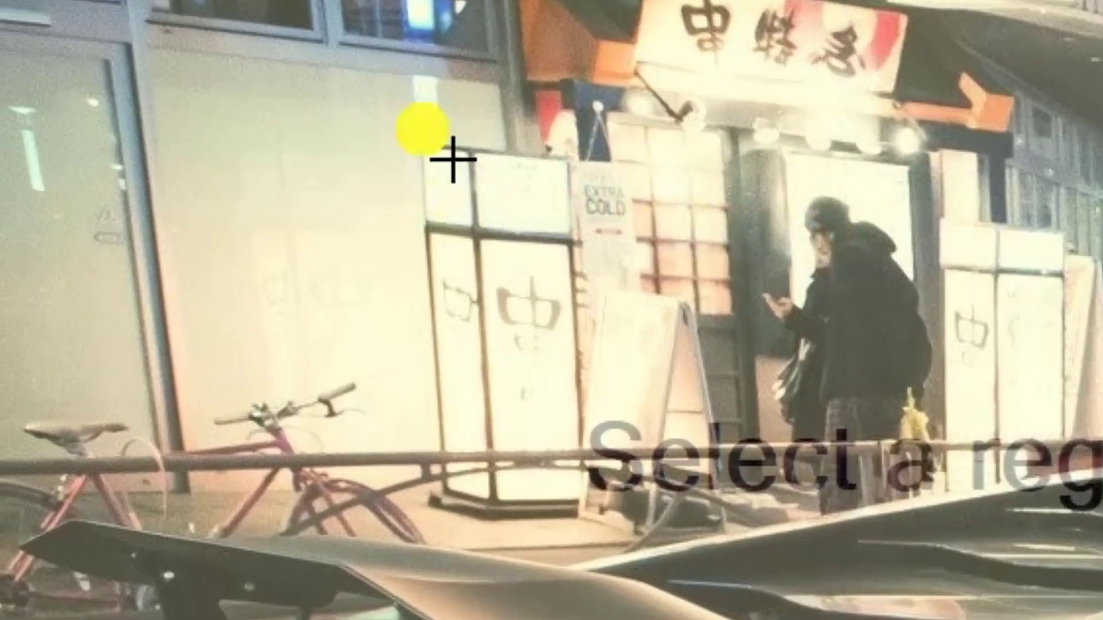
pyautogui.moveTo(423, 136); pyautogui.dragTo(609, 456)
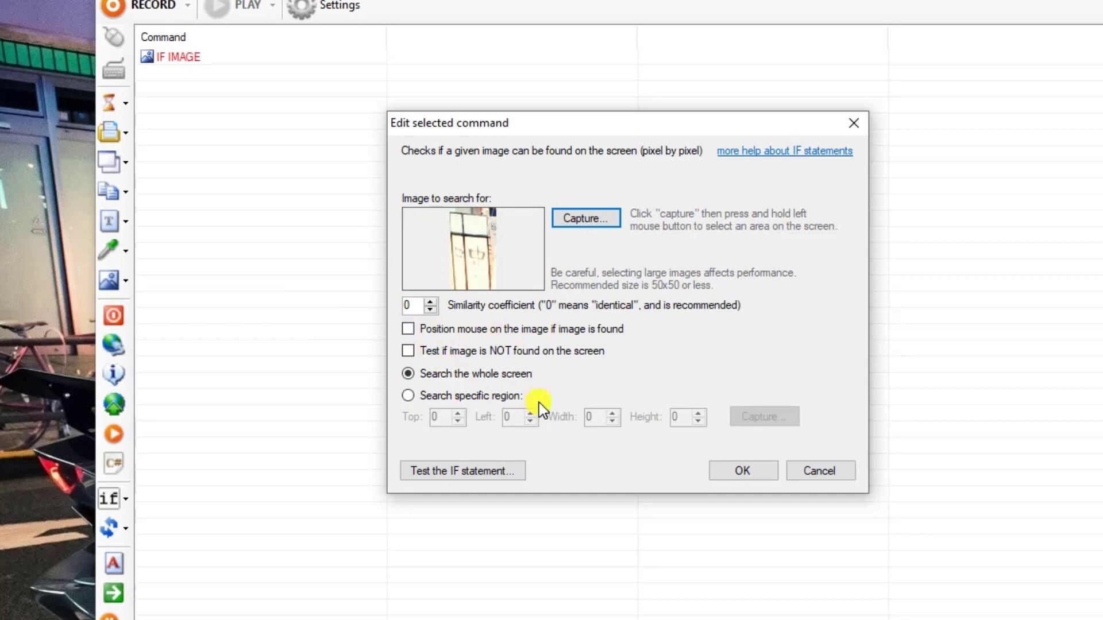
# Step: Restrict the image search to a captured region around the sign: top 434, left 291, width 283, height 381
pyautogui.click(445, 403)
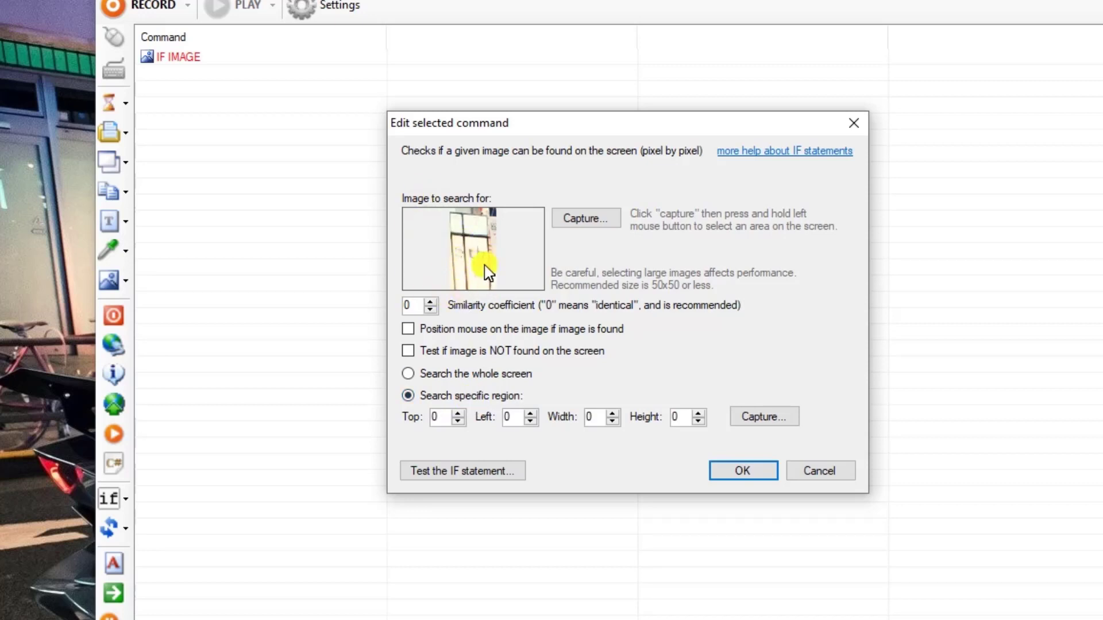
pyautogui.click(763, 419)
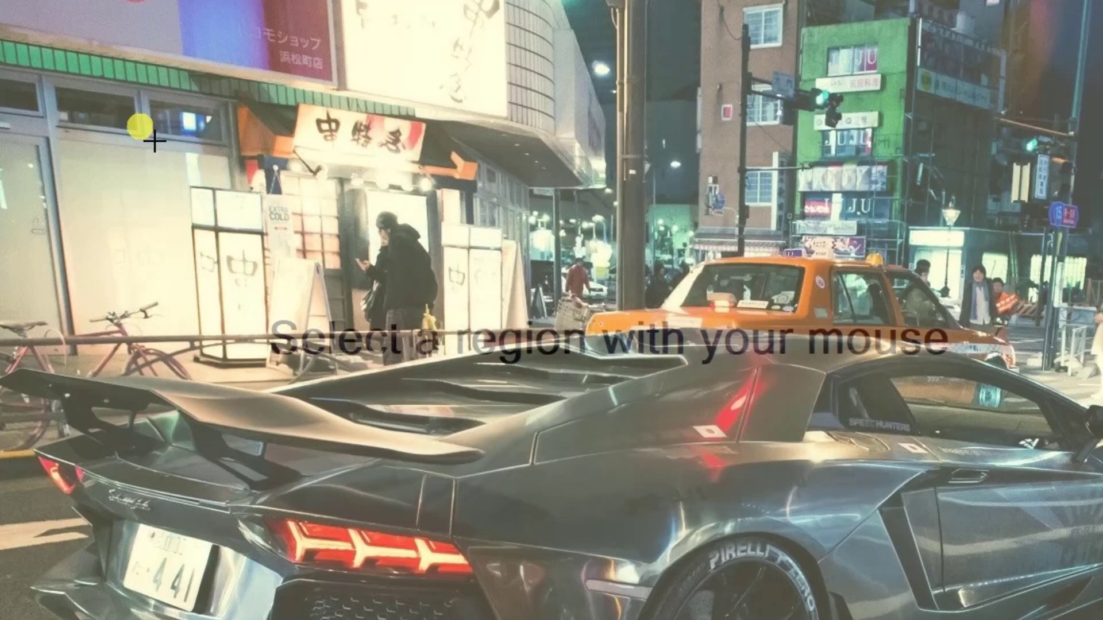
pyautogui.moveTo(110, 102); pyautogui.dragTo(381, 465)
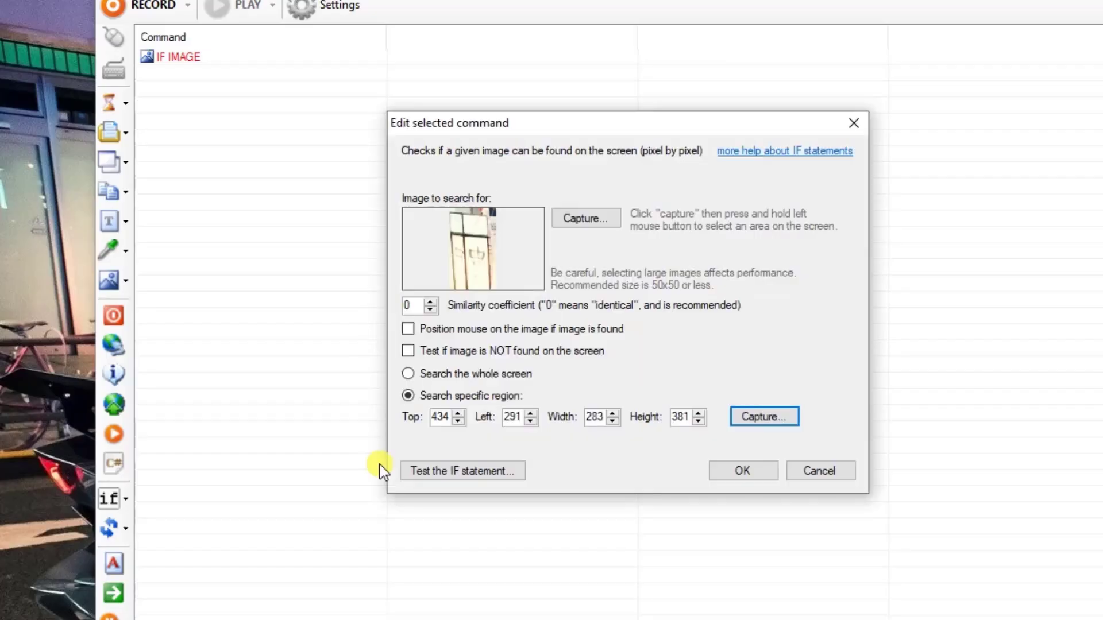
pyautogui.click(729, 472)
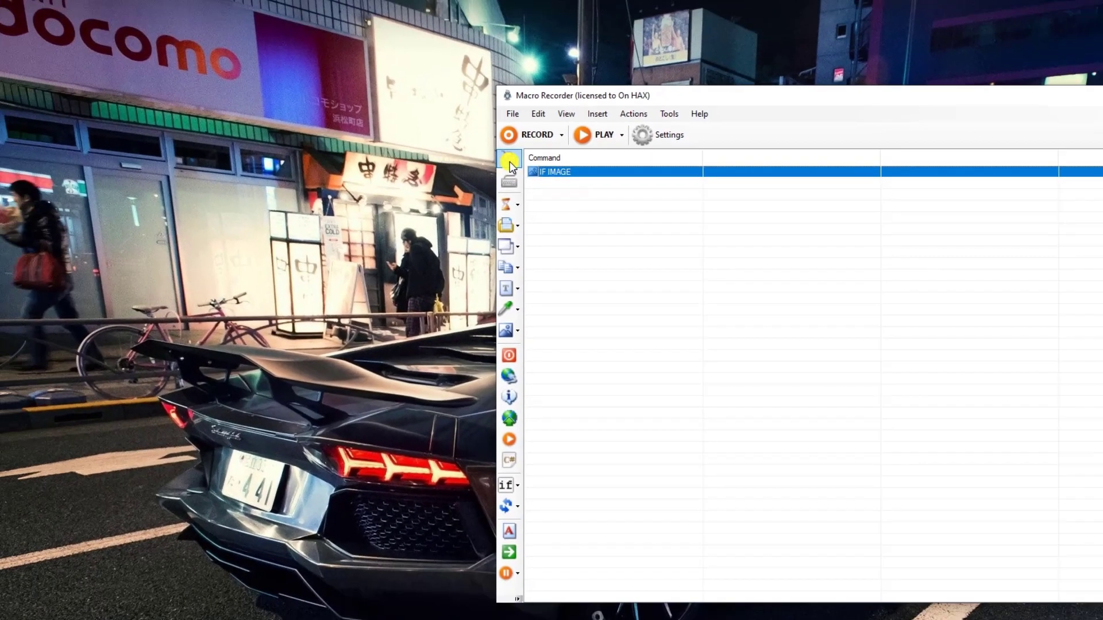
# Step: Insert a mouse Click command under the IF IMAGE statement at absolute coordinates X 39, Y 140, over the desktop icon
pyautogui.click(529, 116)
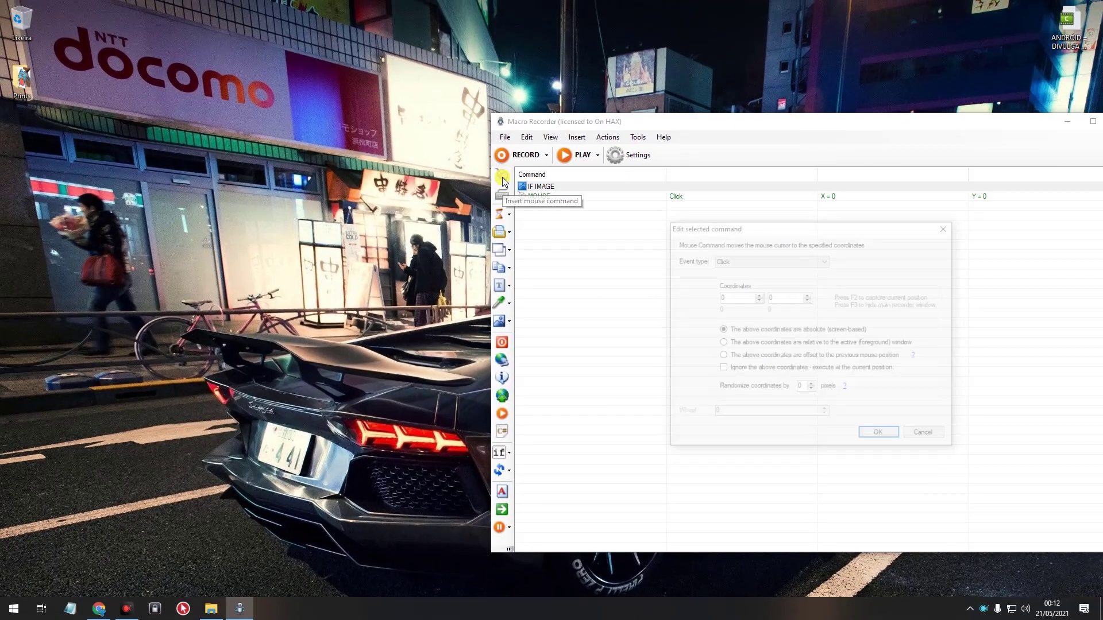
pyautogui.click(15, 77)
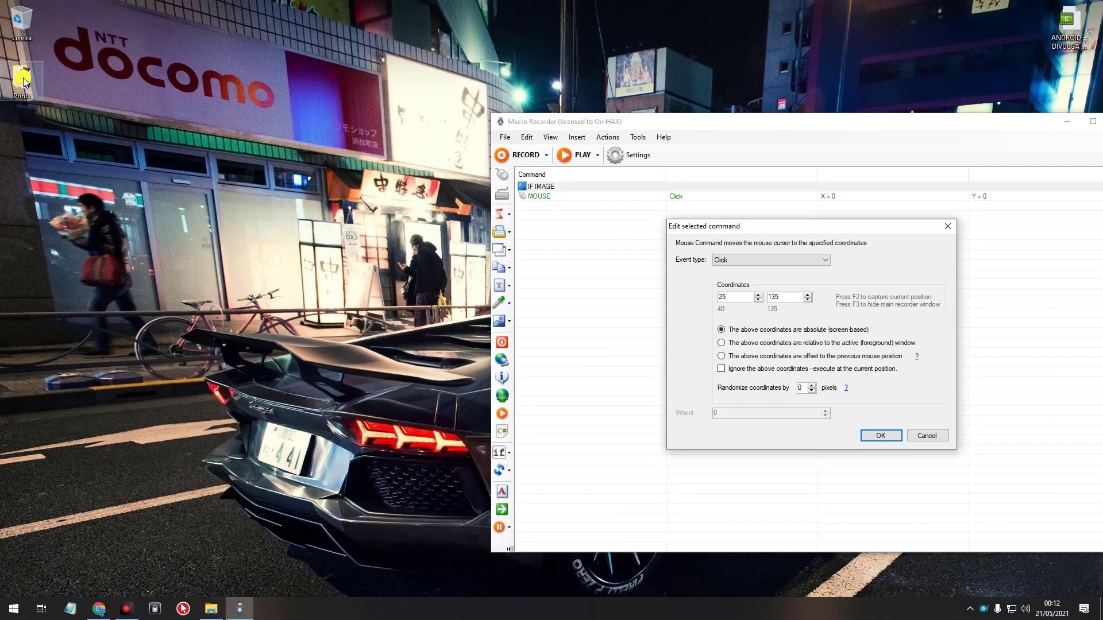
pyautogui.click(360, 608)
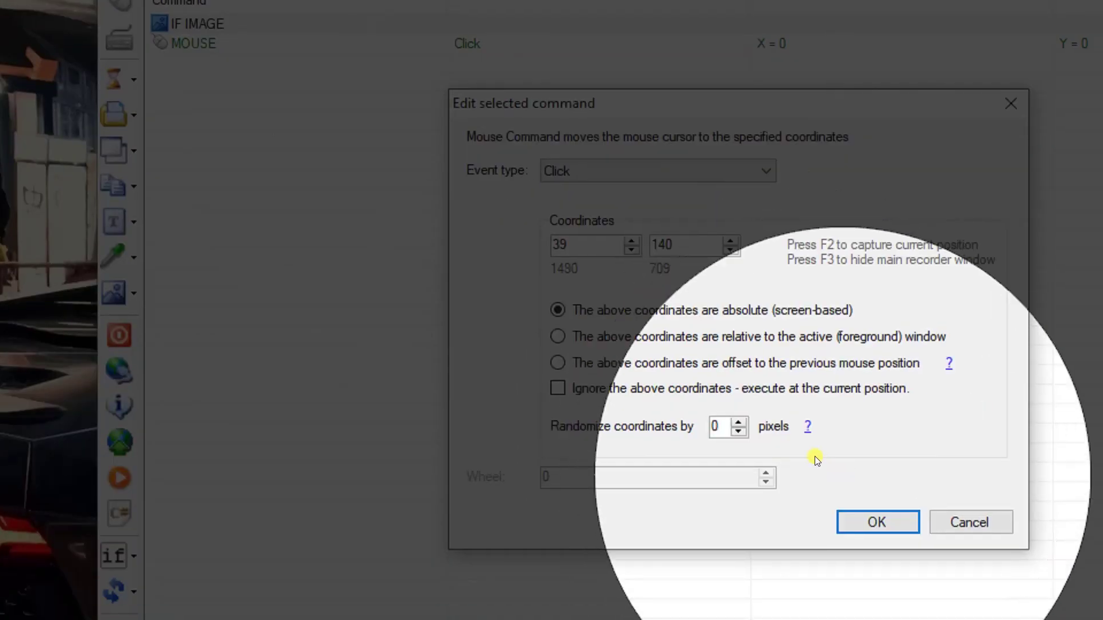
pyautogui.click(970, 619)
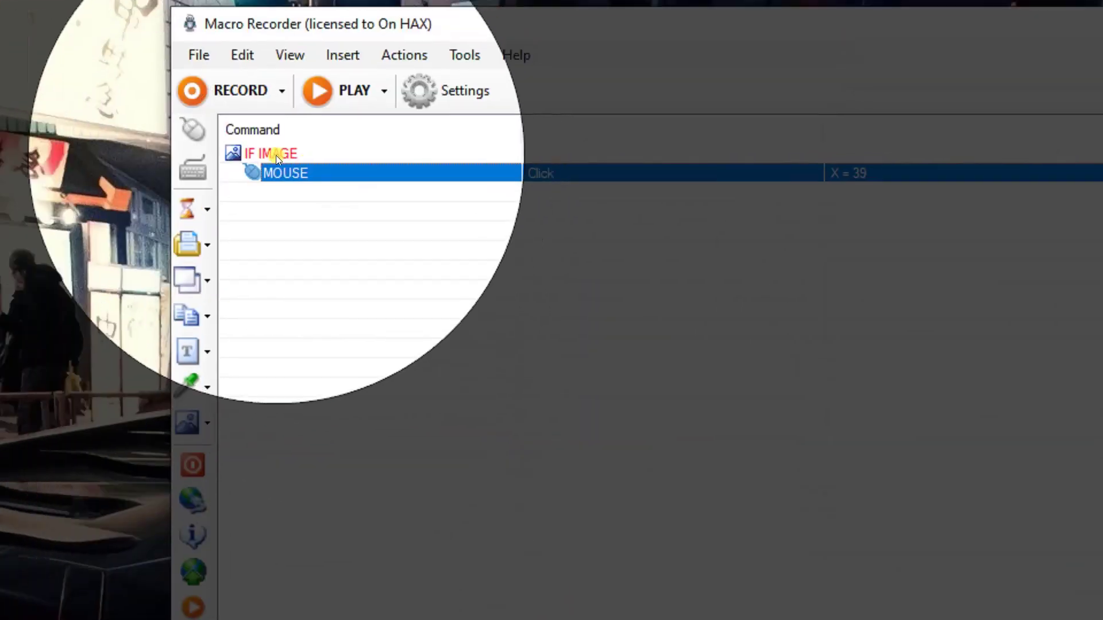
# Step: Review the nested mouse command, the available IF statements and the IF IMAGE statement's search settings
pyautogui.click(276, 156)
pyautogui.click(283, 172)
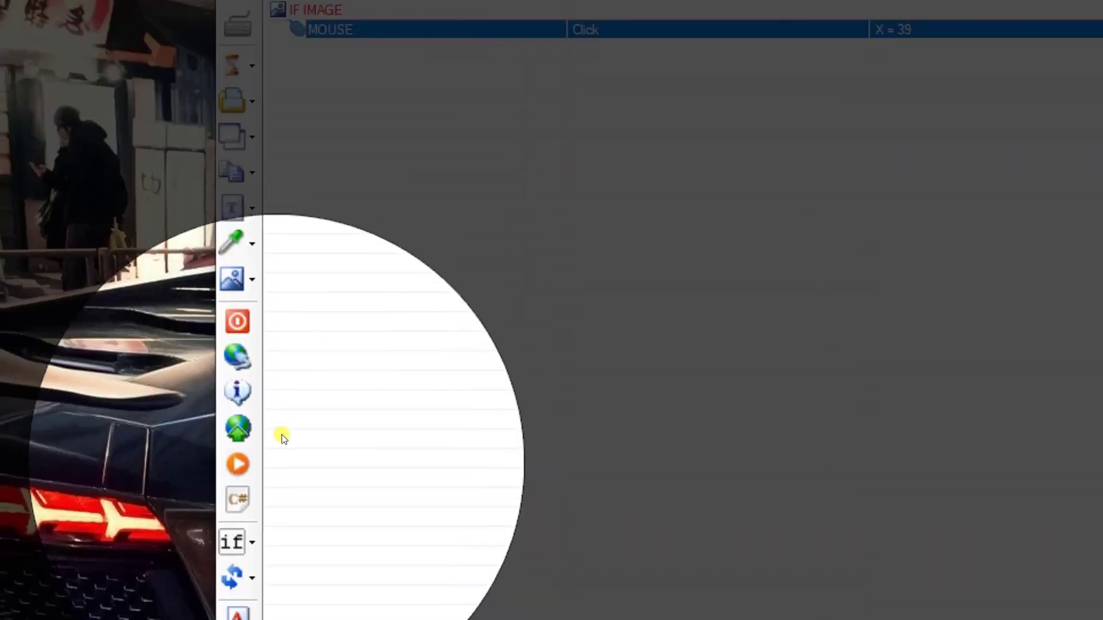
pyautogui.click(276, 466)
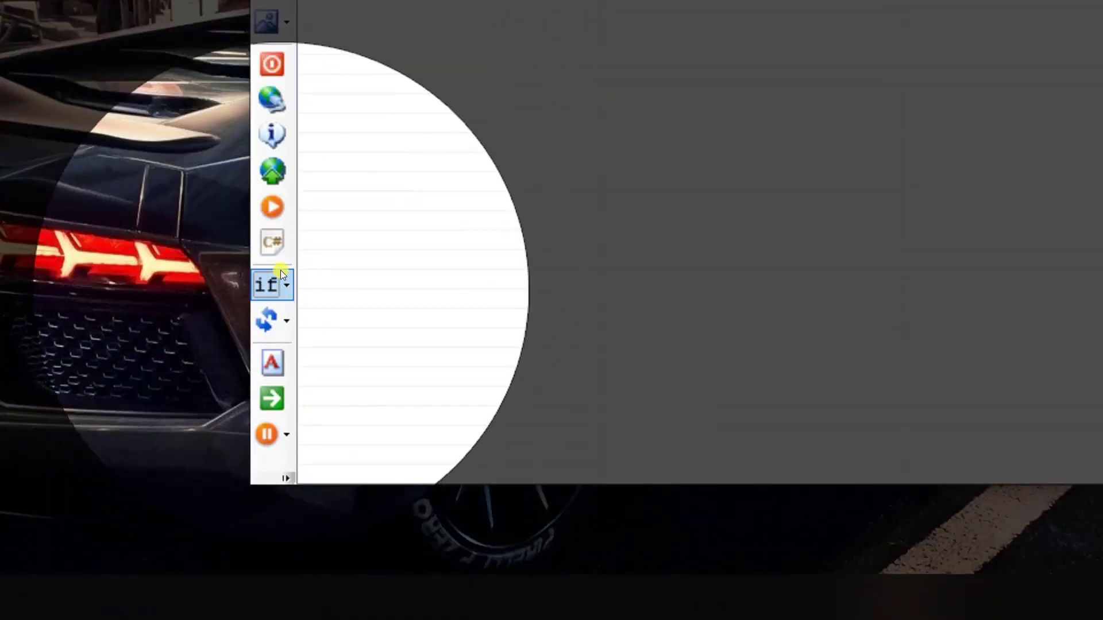
pyautogui.click(277, 285)
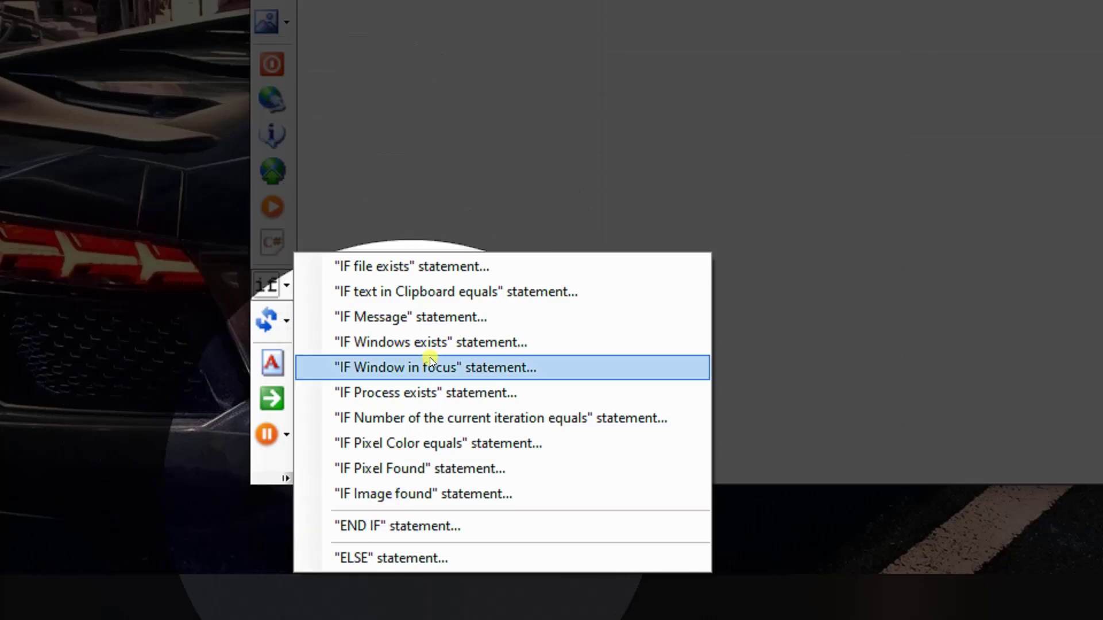
pyautogui.press('Escape')
pyautogui.click(348, 155)
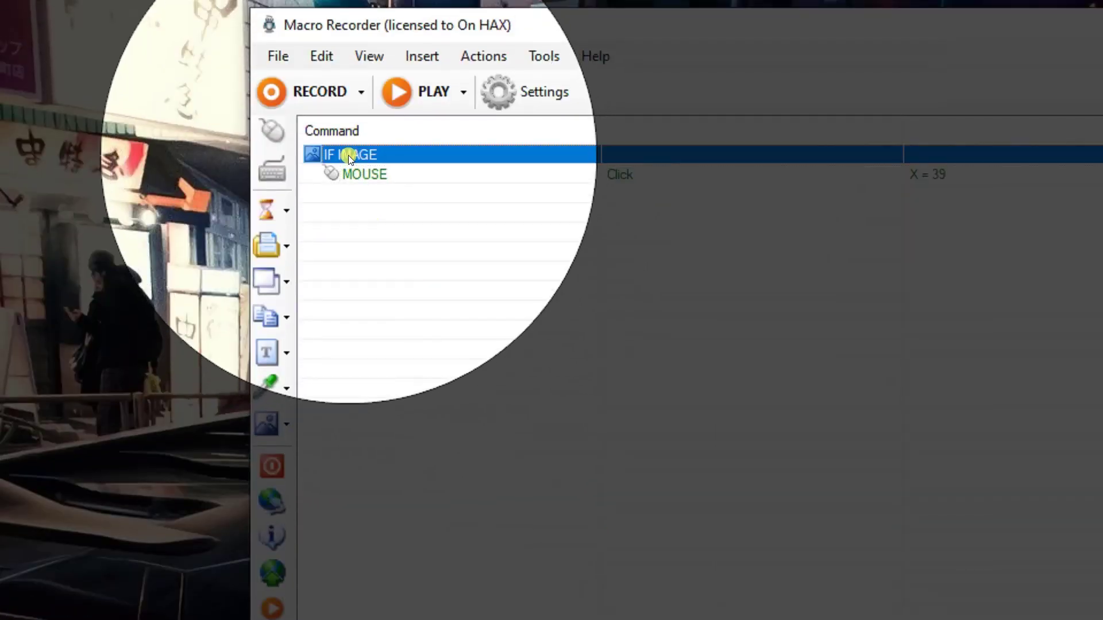
pyautogui.doubleClick(348, 155)
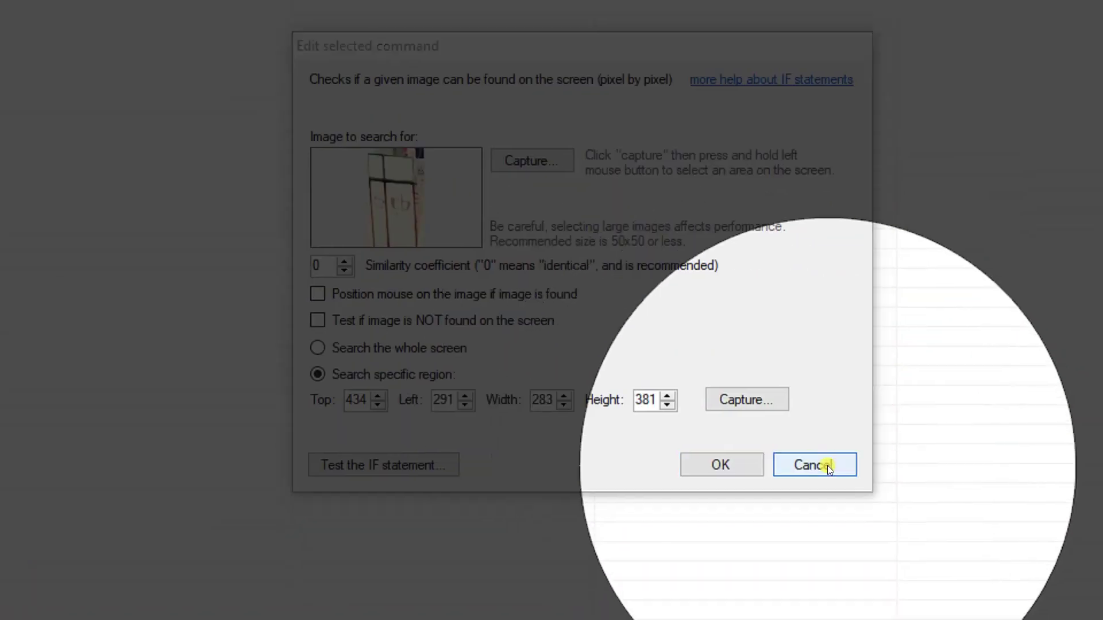
pyautogui.click(827, 464)
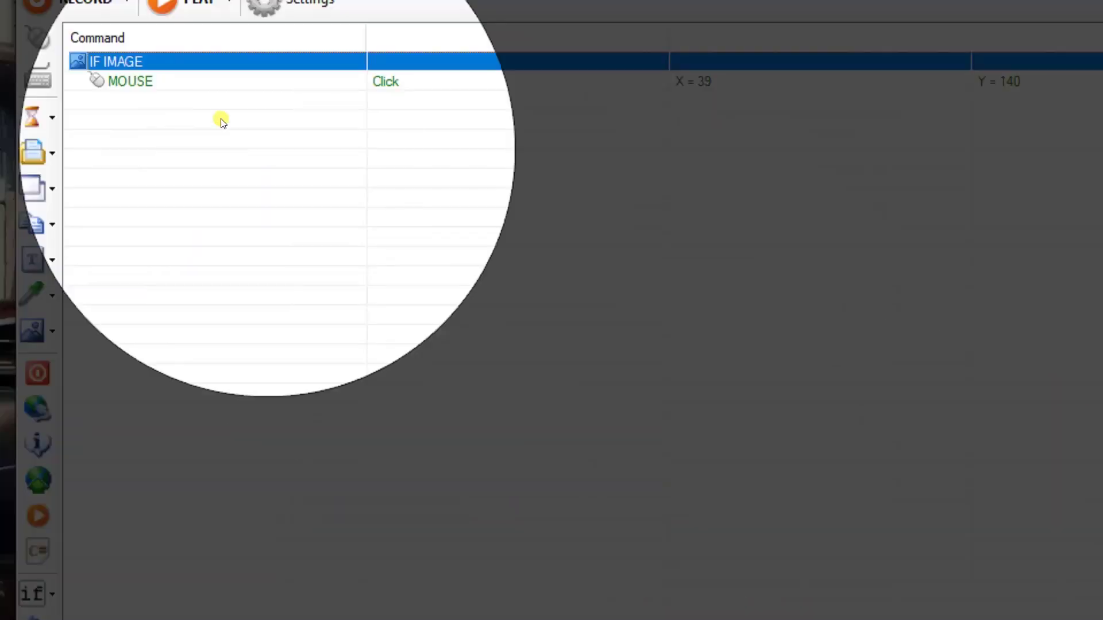
# Step: Insert an ELSE statement after the mouse click command and select the IF IMAGE statement
pyautogui.click(276, 155)
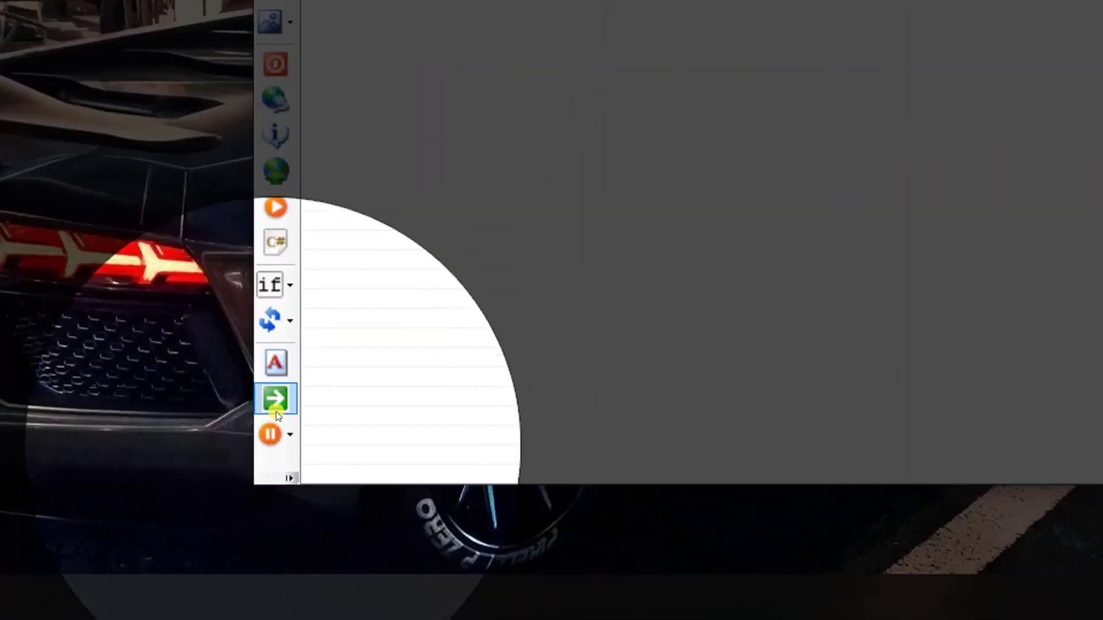
pyautogui.click(290, 307)
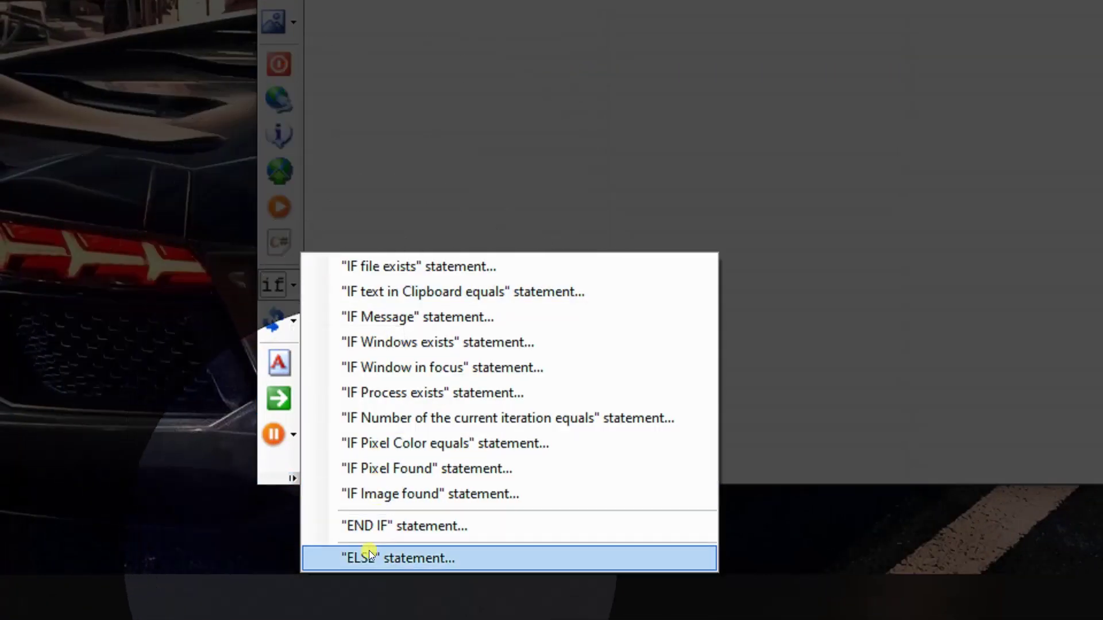
pyautogui.click(350, 558)
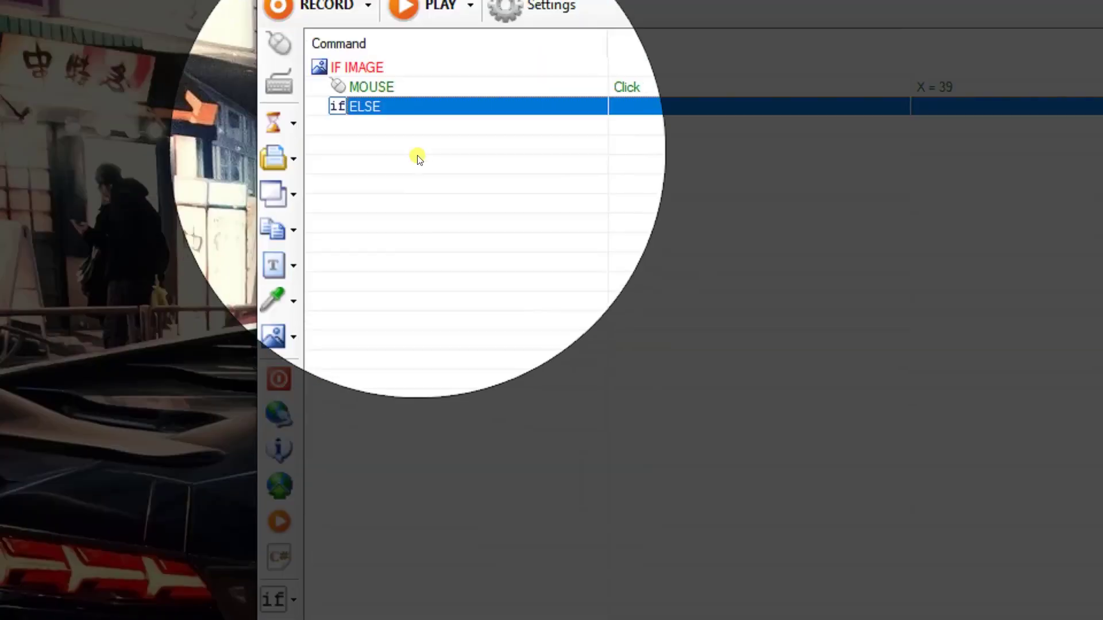
pyautogui.click(359, 117)
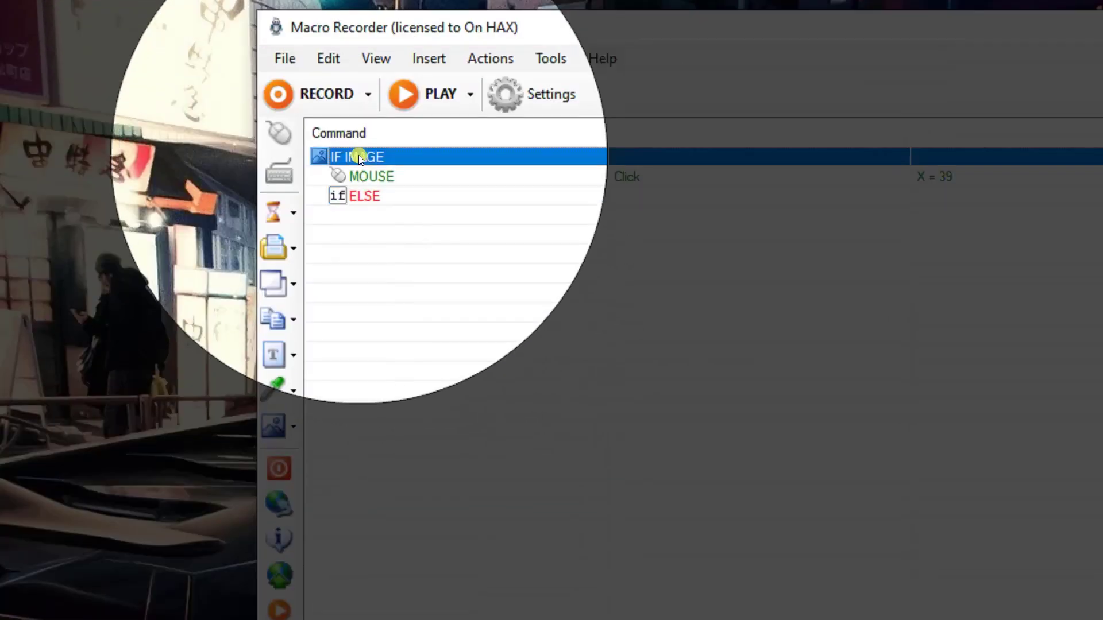
# Step: Insert a mouse Click command after the ELSE statement at absolute coordinates X 169, Y 1063, over the Chrome taskbar icon
pyautogui.click(387, 176)
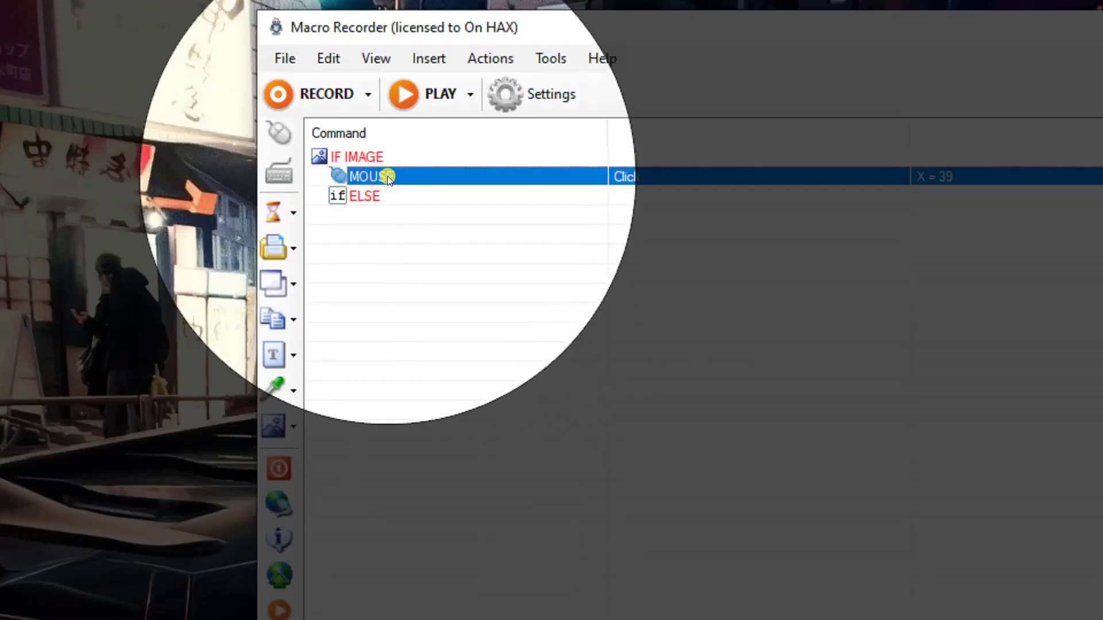
pyautogui.click(353, 196)
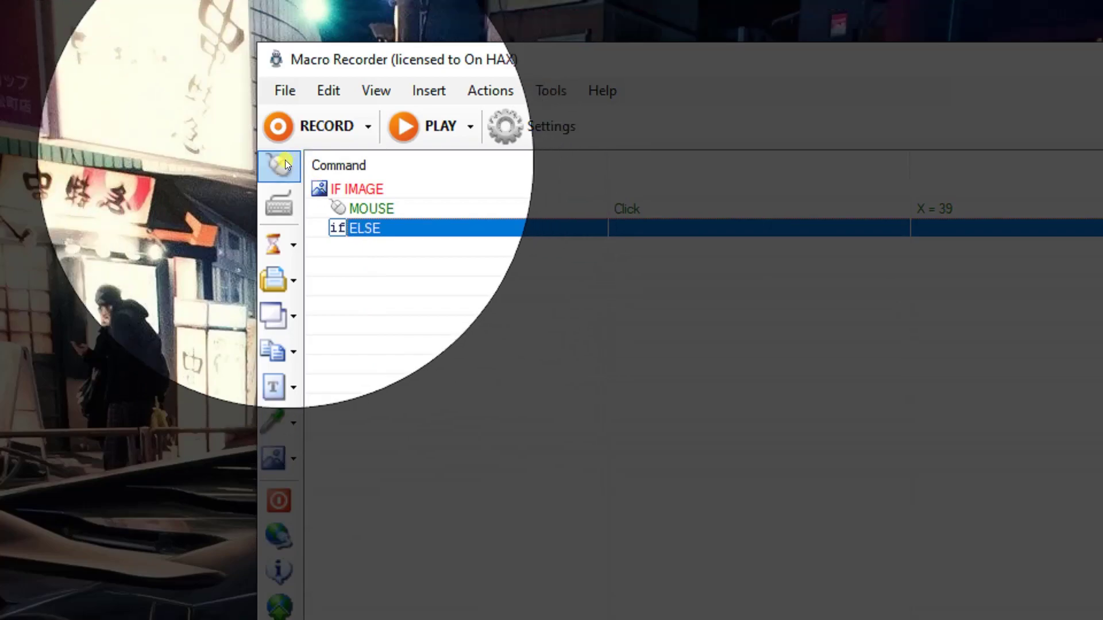
pyautogui.click(279, 133)
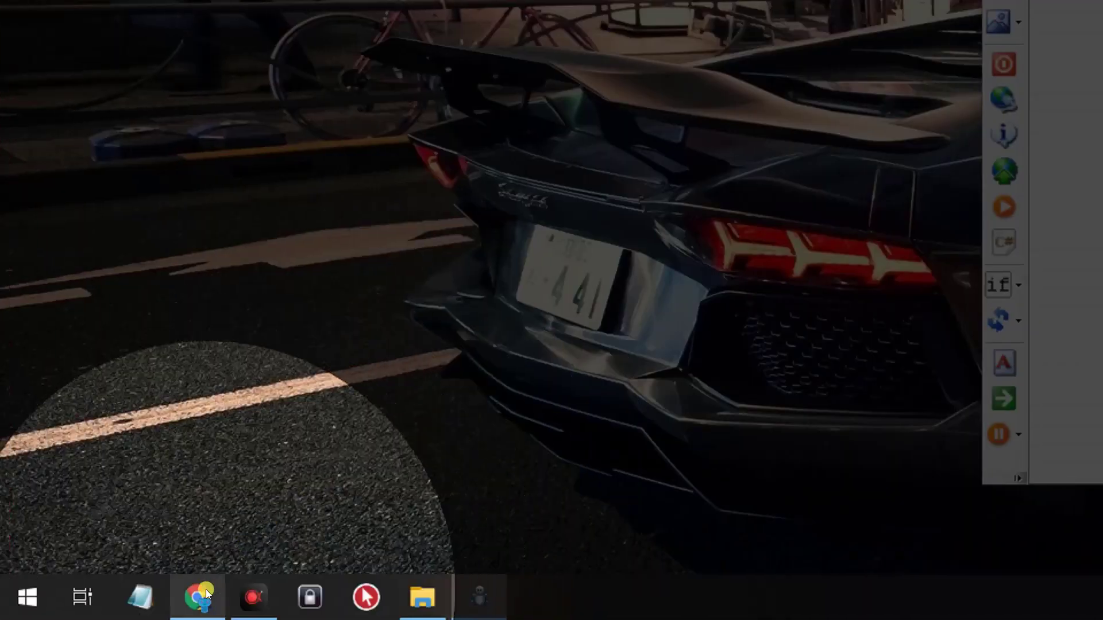
pyautogui.moveTo(195, 603)
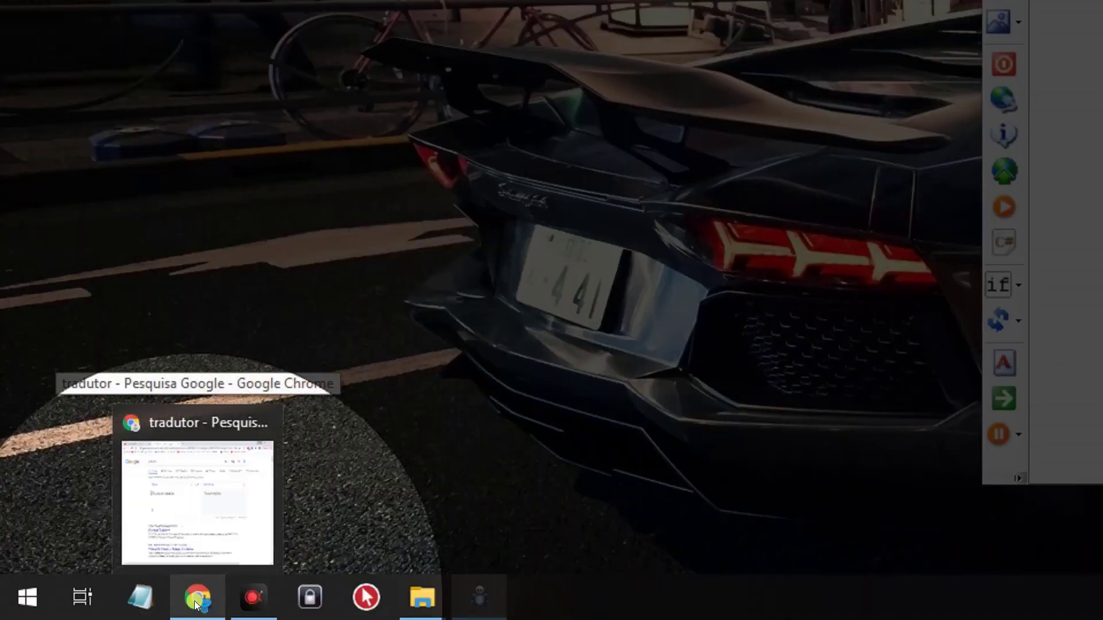
pyautogui.press('F2')
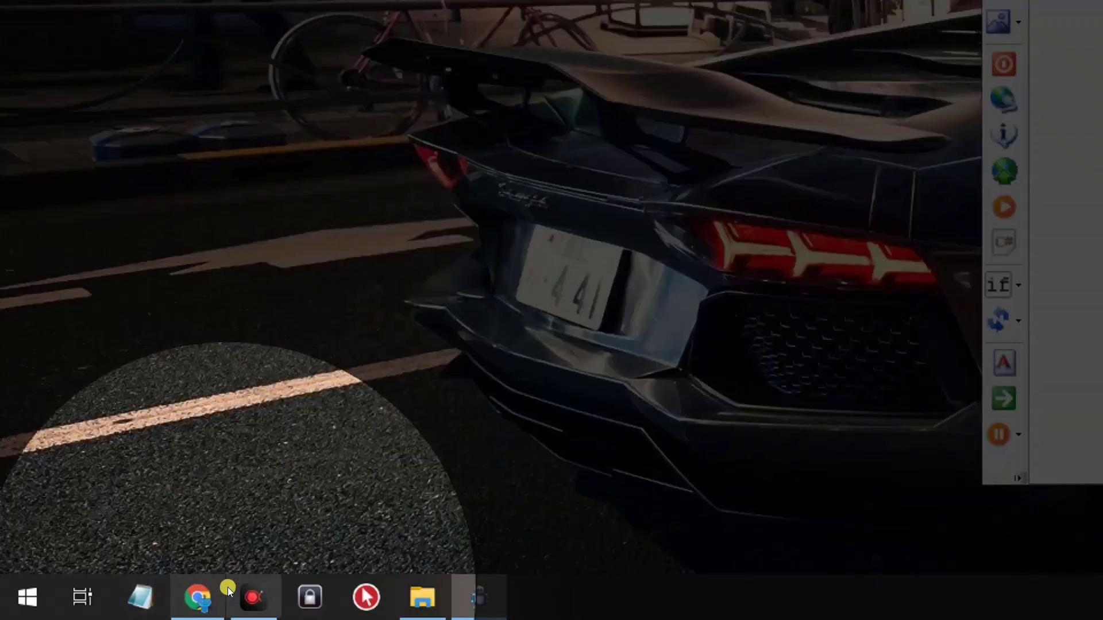
pyautogui.moveTo(227, 589)
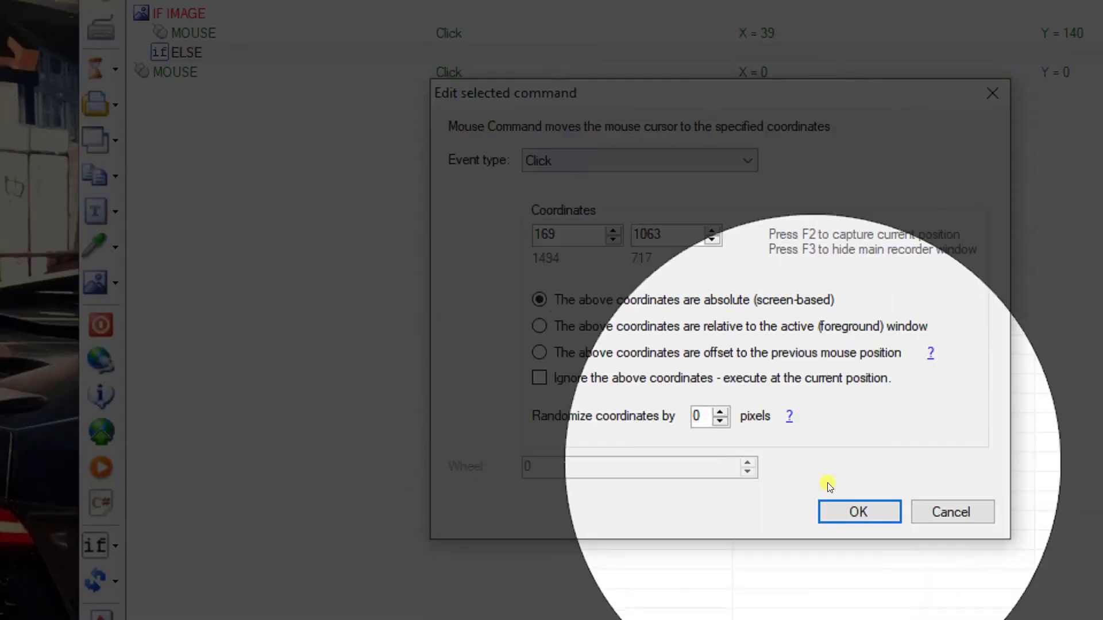
pyautogui.click(857, 511)
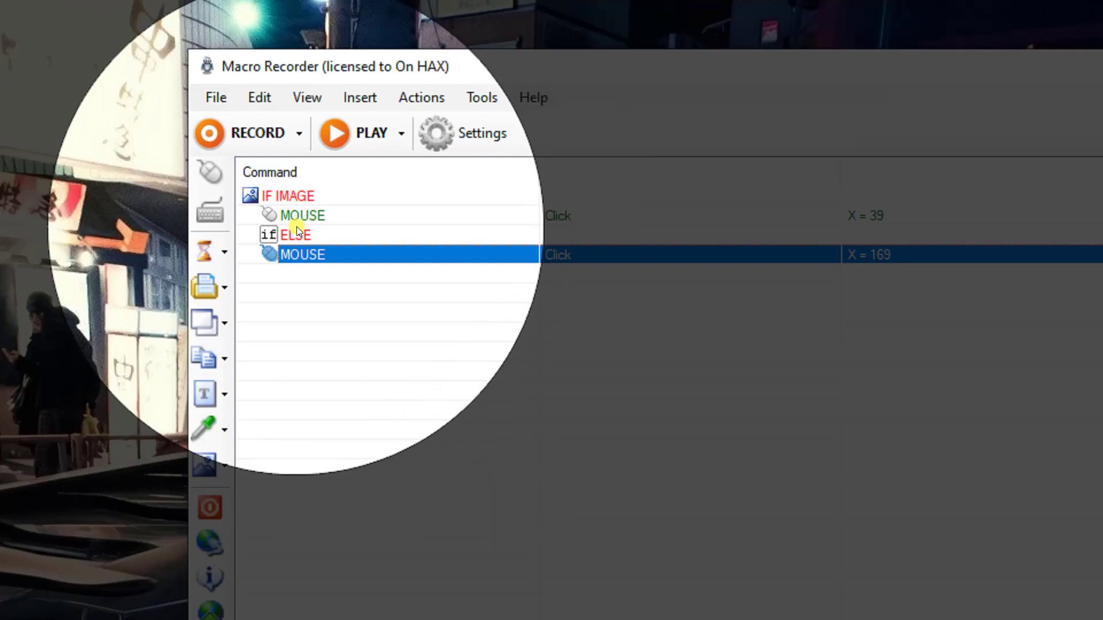
# Step: Insert an END IF statement and move it to the end of the macro, below the second mouse click command
pyautogui.click(301, 144)
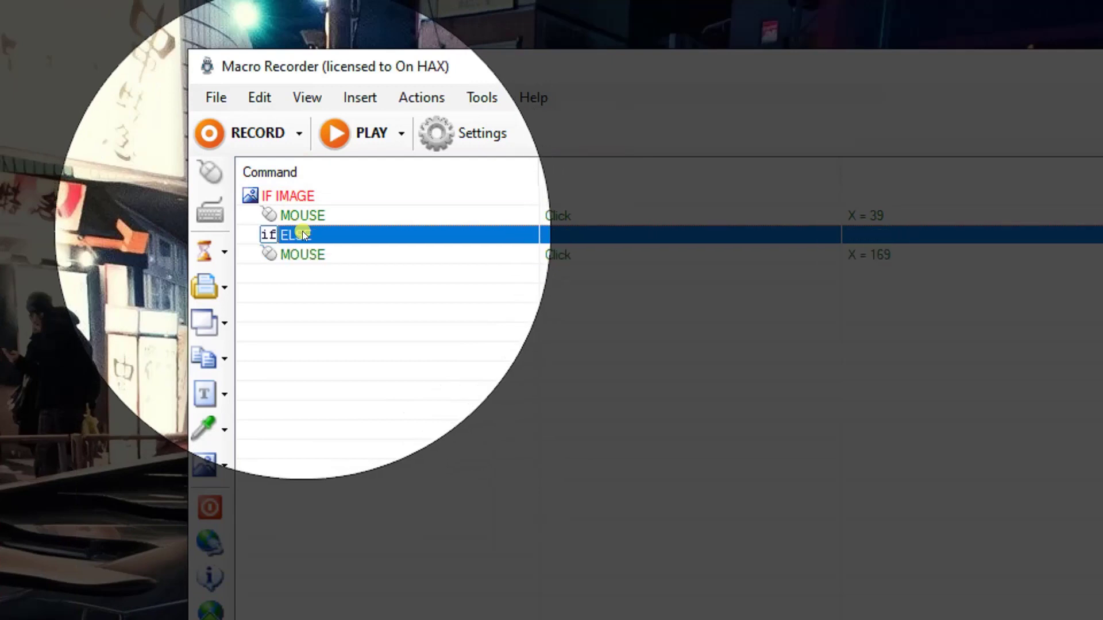
pyautogui.click(305, 259)
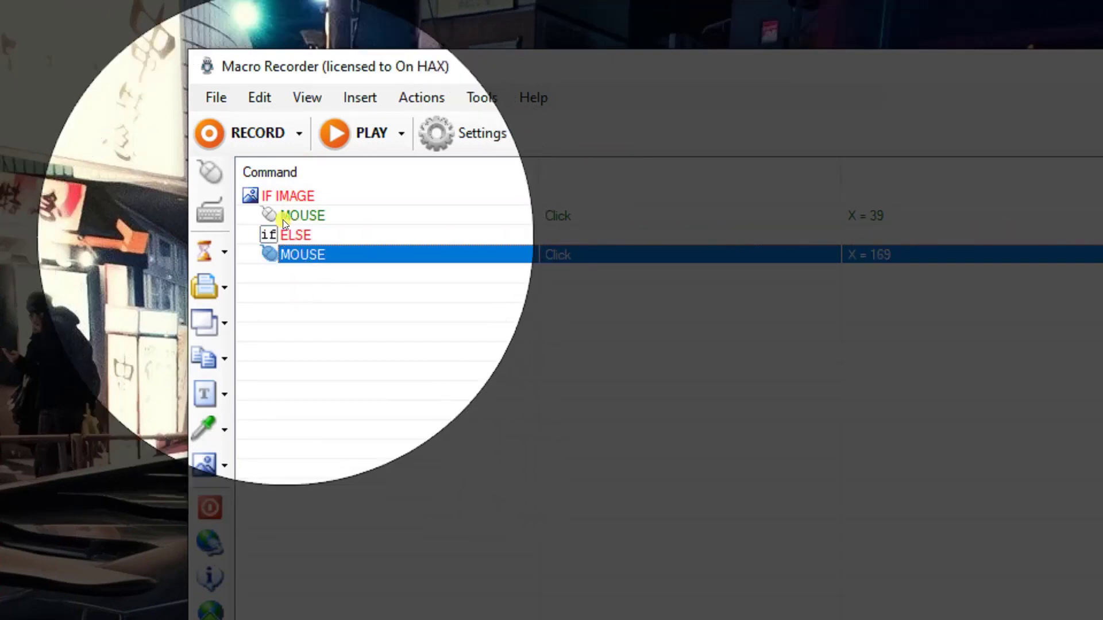
pyautogui.click(281, 197)
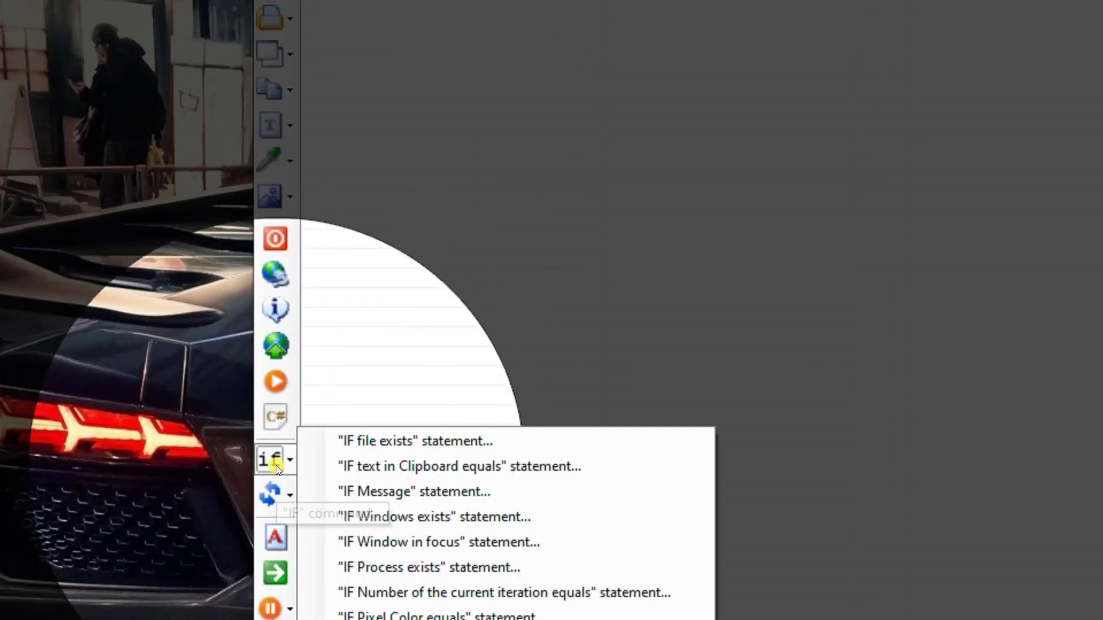
pyautogui.click(274, 391)
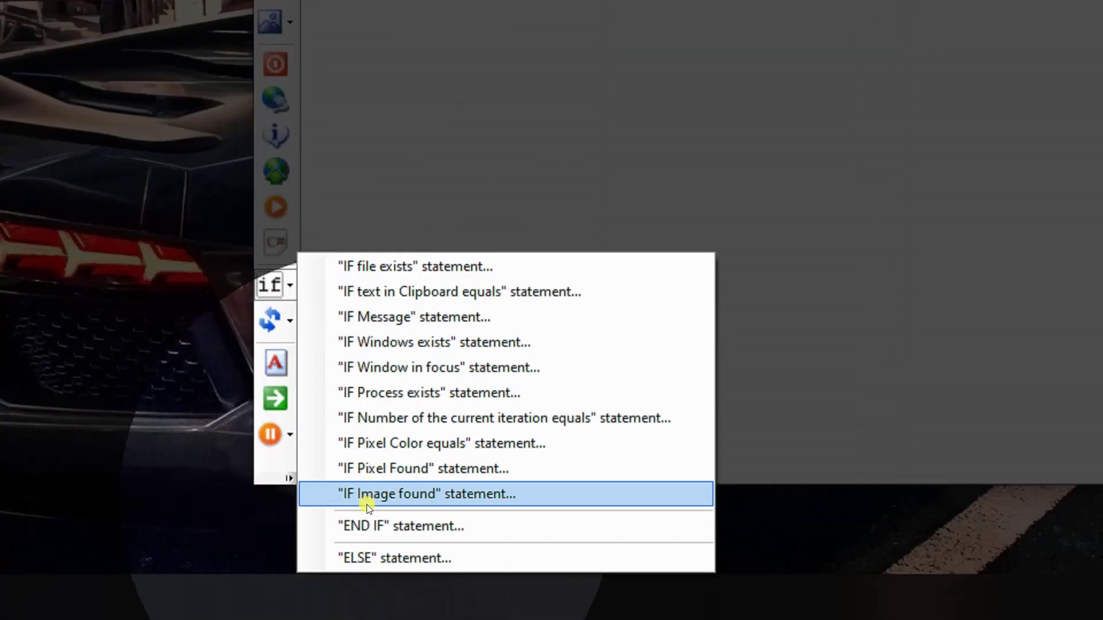
pyautogui.click(368, 522)
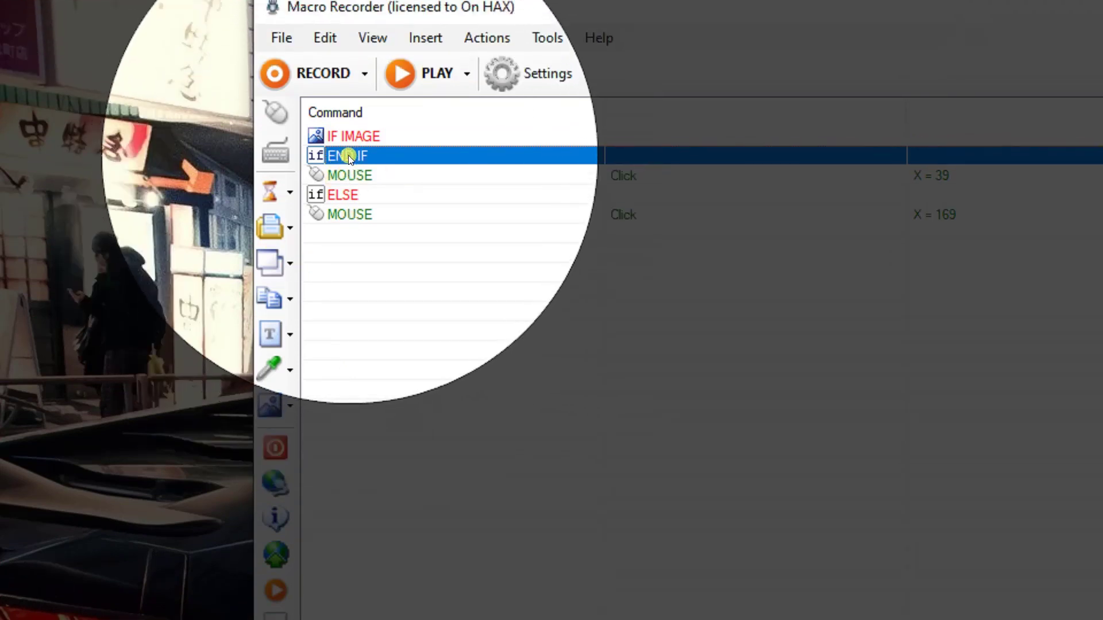
pyautogui.moveTo(347, 150); pyautogui.dragTo(357, 226)
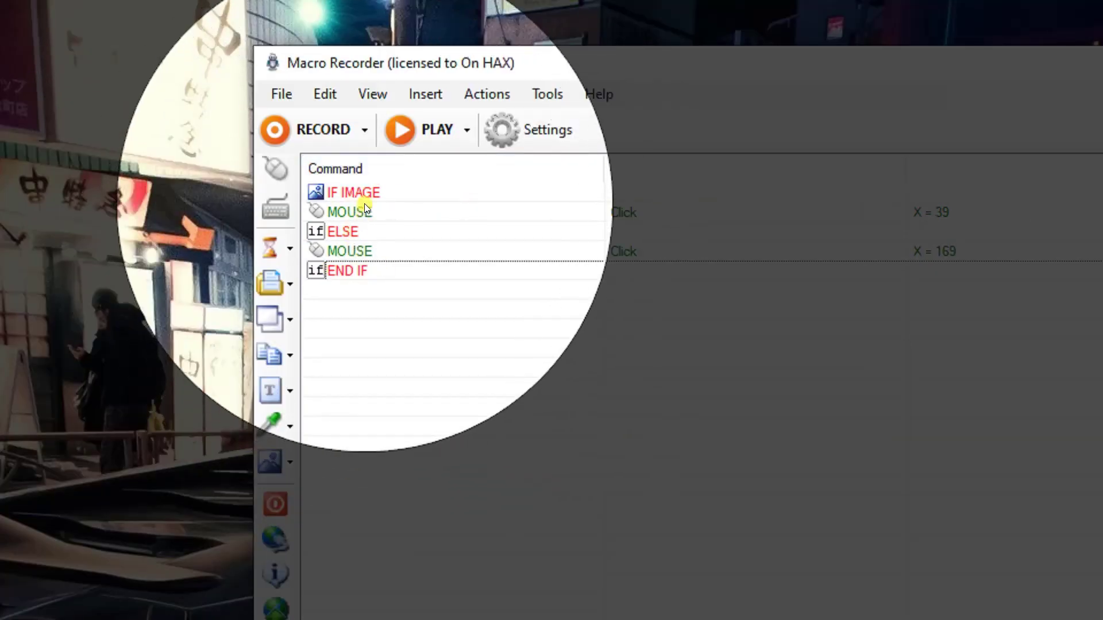
pyautogui.click(356, 193)
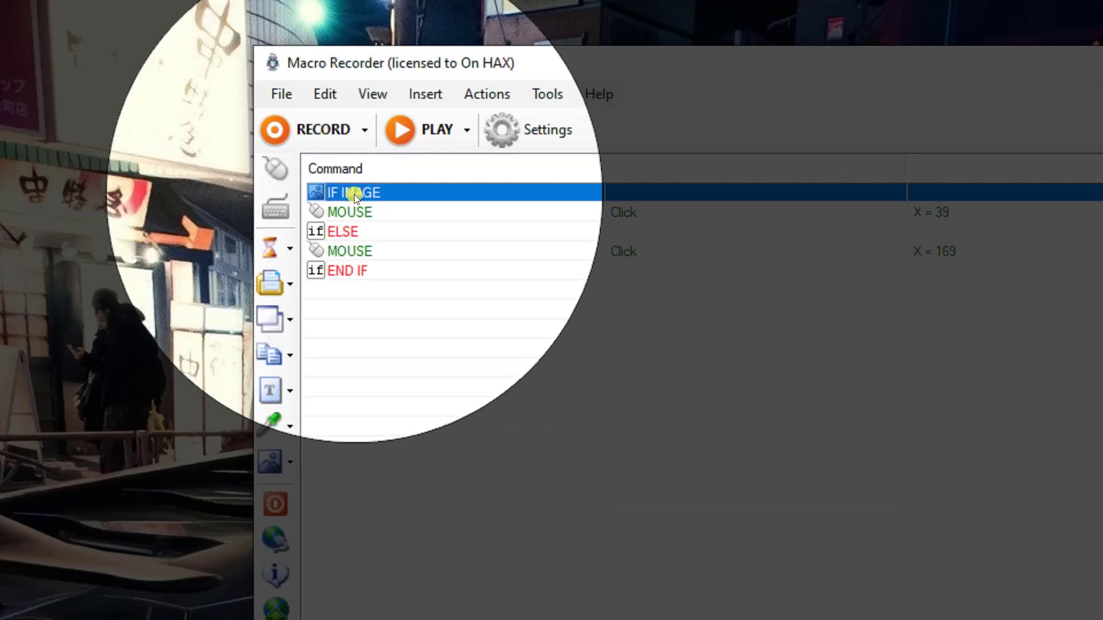
pyautogui.click(348, 236)
pyautogui.click(352, 253)
pyautogui.click(354, 268)
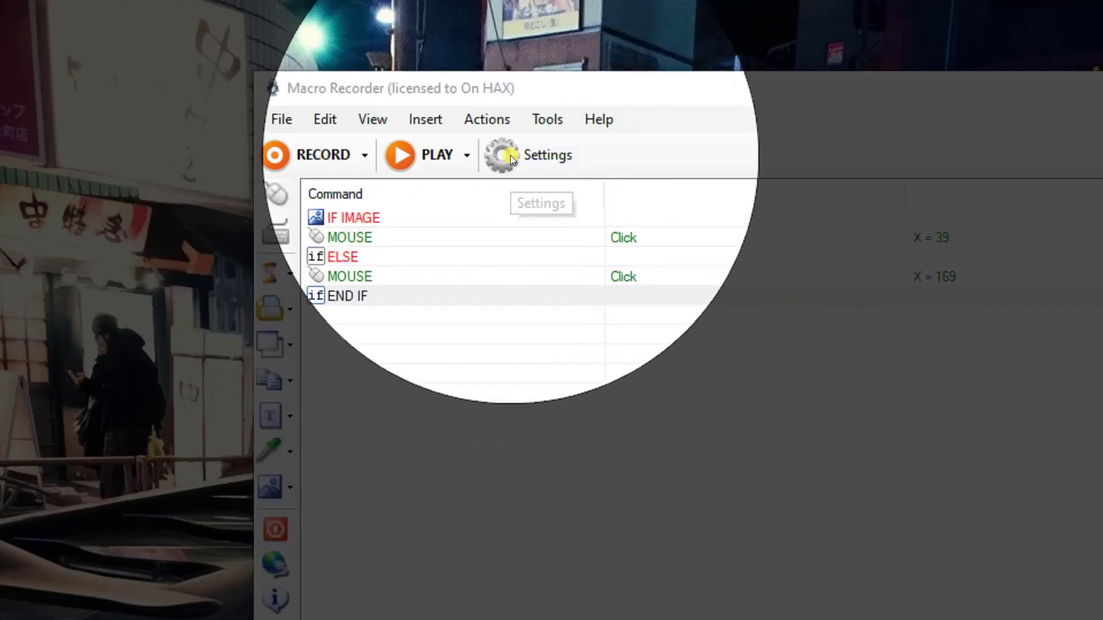
# Step: Set the continuous replay in the playback settings to 2 times
pyautogui.click(502, 130)
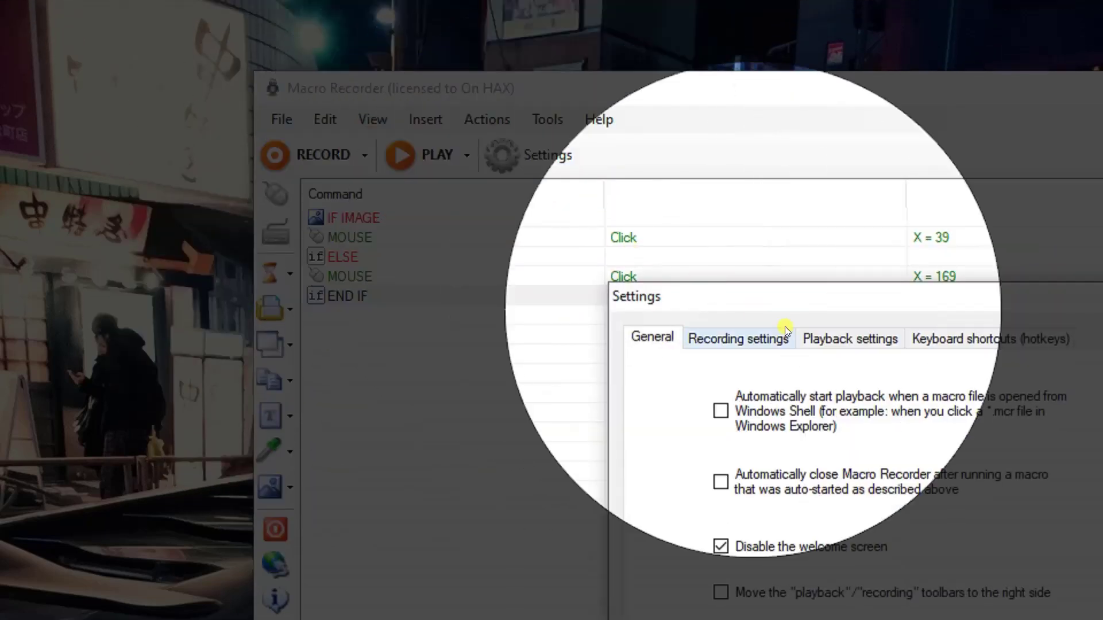
pyautogui.click(834, 313)
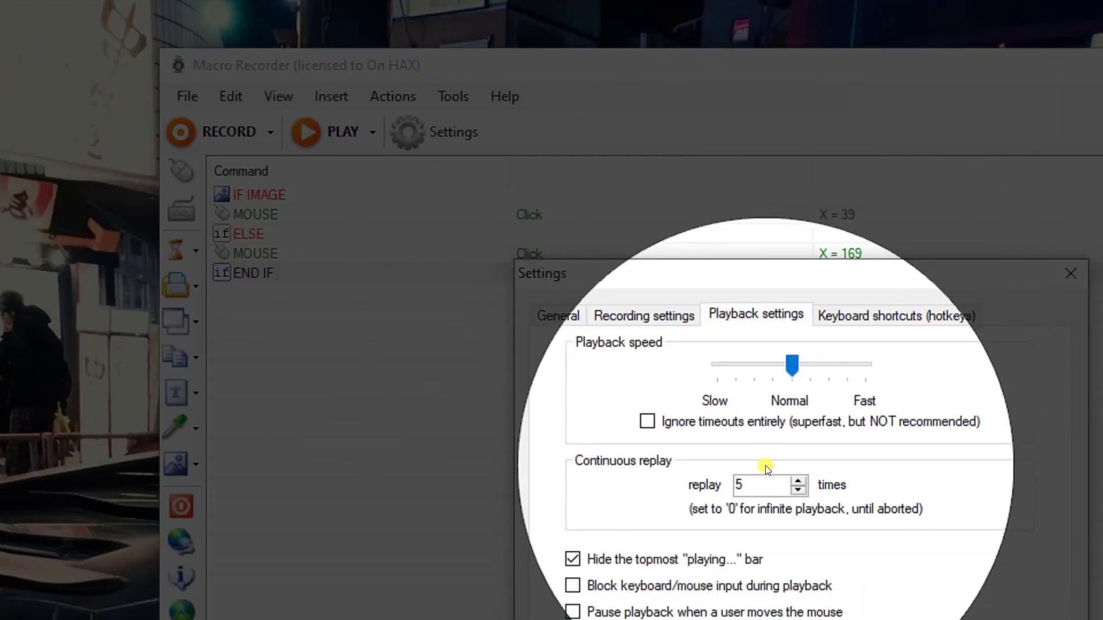
pyautogui.doubleClick(852, 502)
pyautogui.write('1')
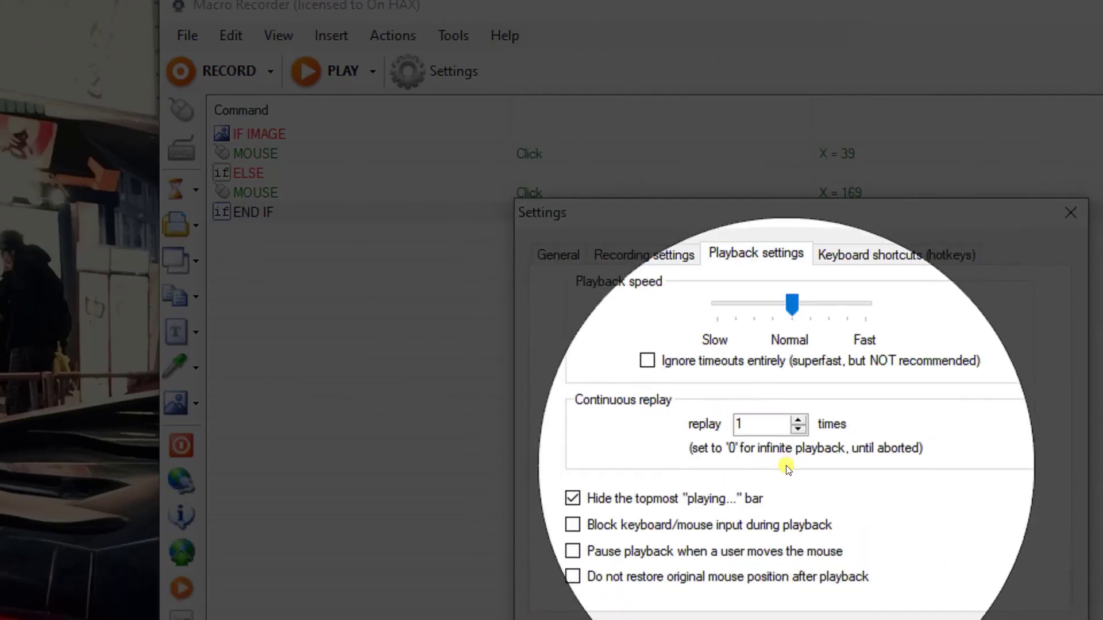
pyautogui.write('2')
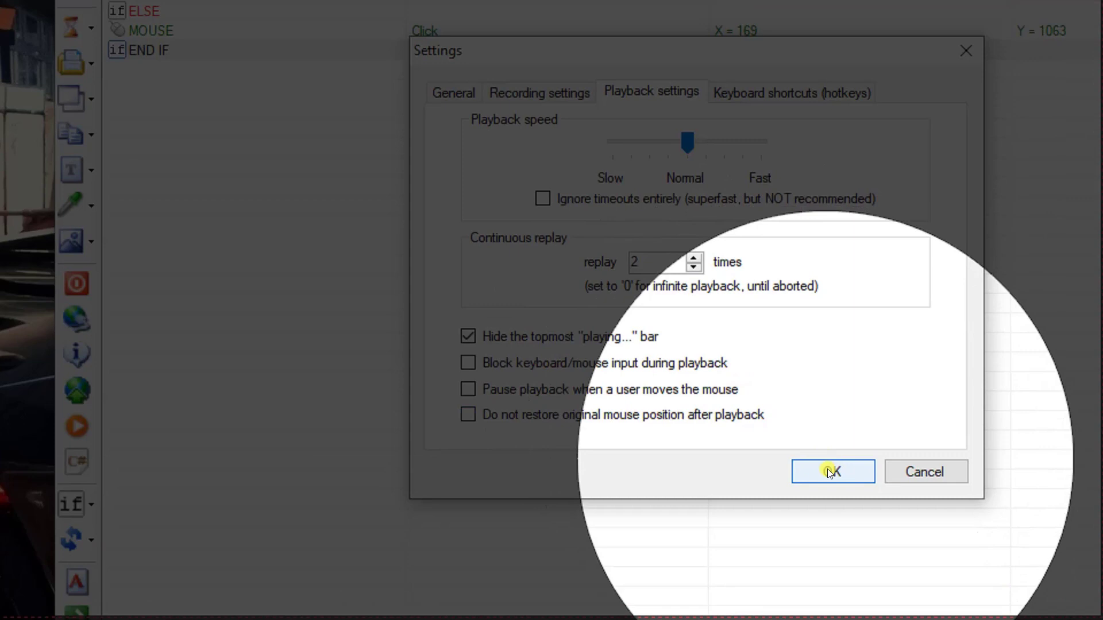
pyautogui.click(831, 472)
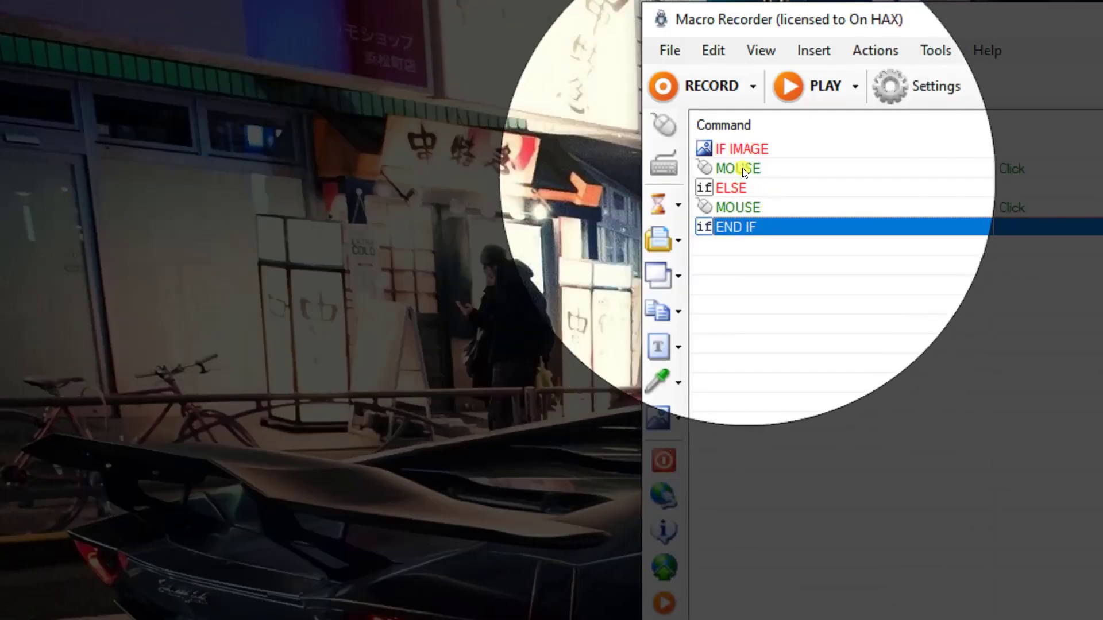
# Step: Switch to the Chrome window and maximize it so that it covers the sign on the desktop
pyautogui.hotkey('ctrl', 'shift', 'p')
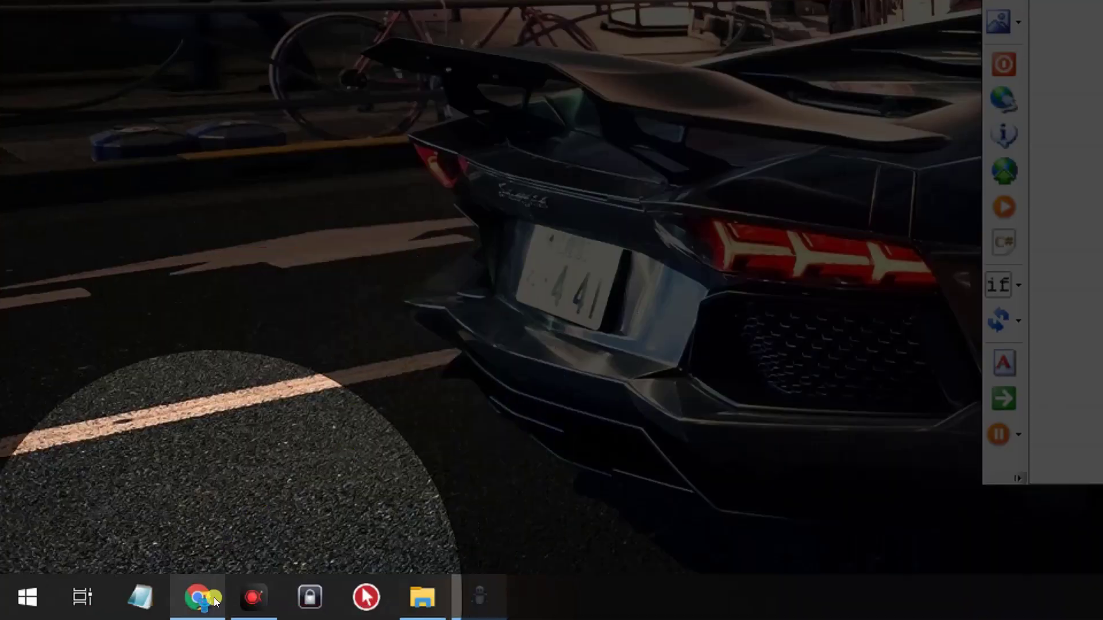
pyautogui.moveTo(198, 599)
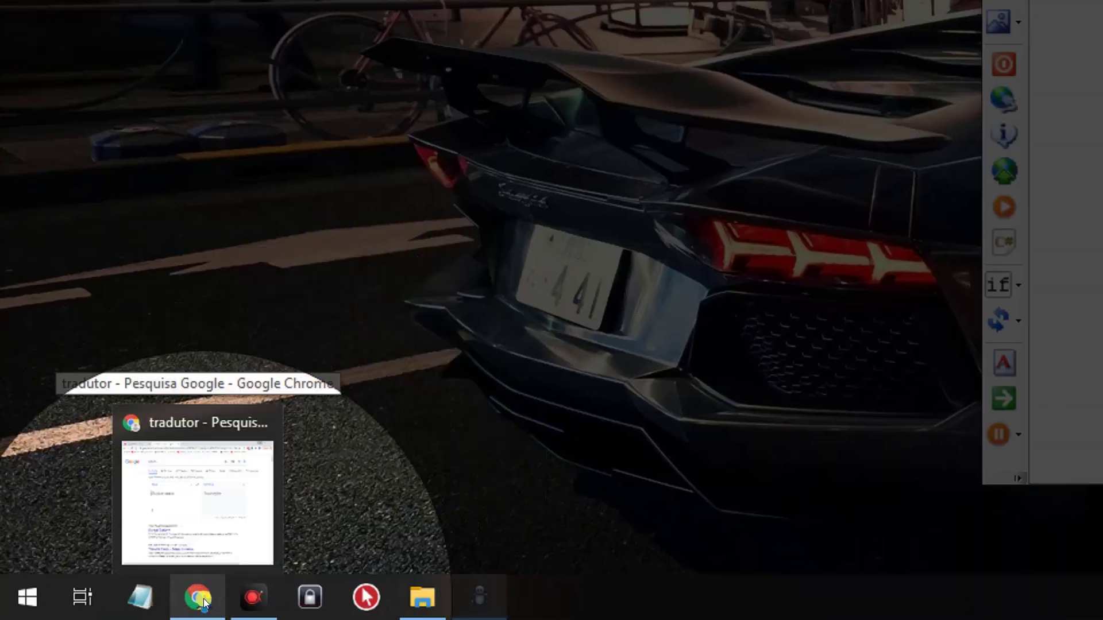
pyautogui.click(209, 595)
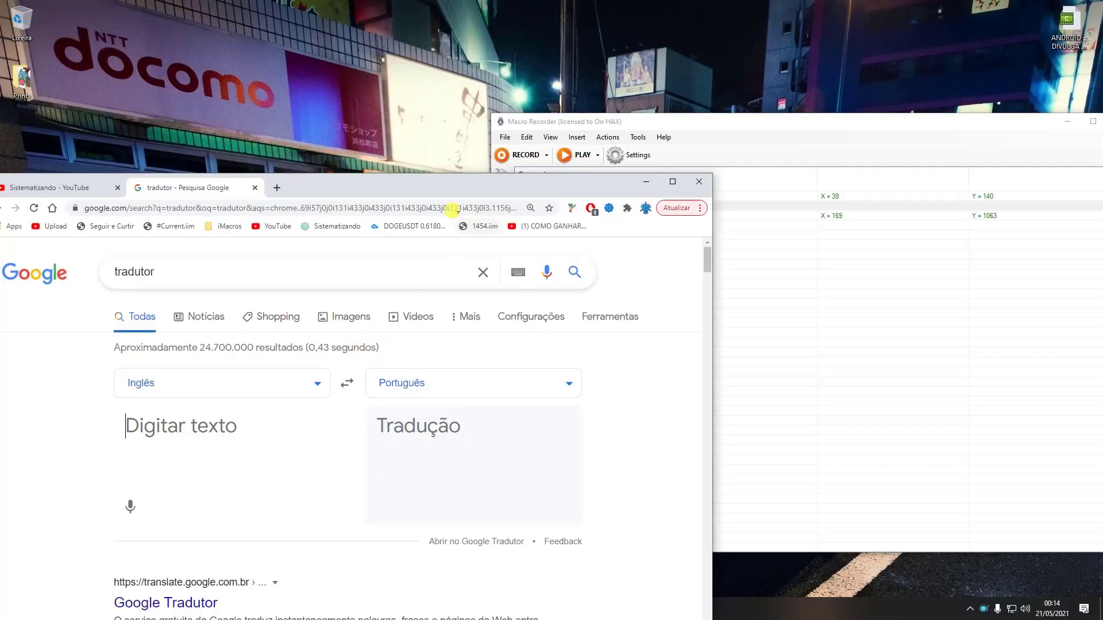
pyautogui.doubleClick(405, 182)
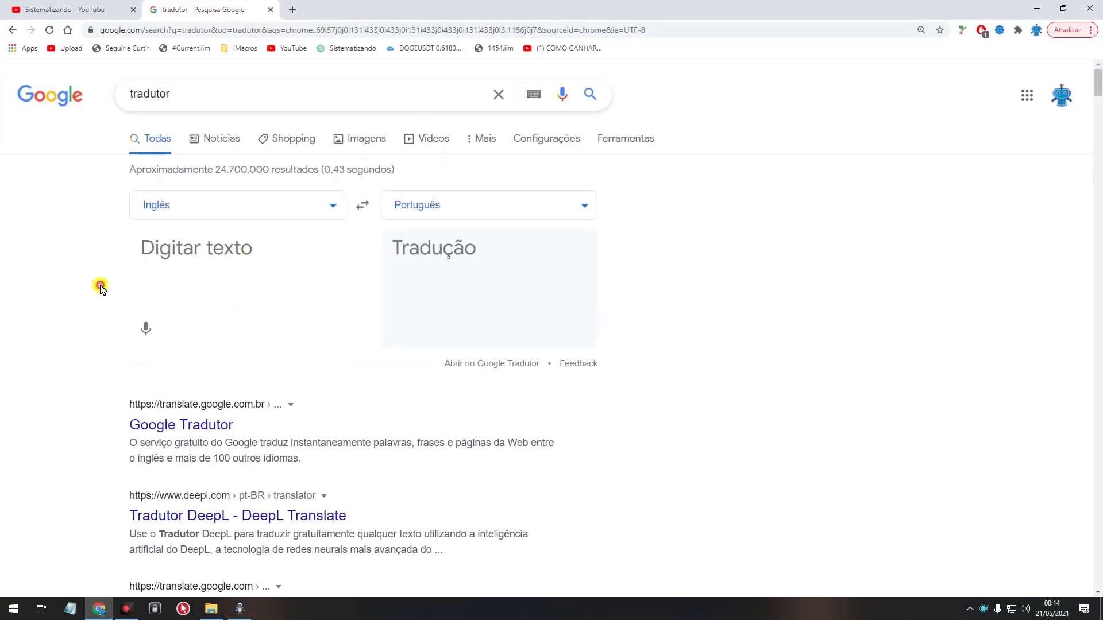
# Step: Return to Macro Recorder, review the IF IMAGE and ELSE click commands, and minimize and restore Chrome to demonstrate the ELSE click
pyautogui.click(240, 608)
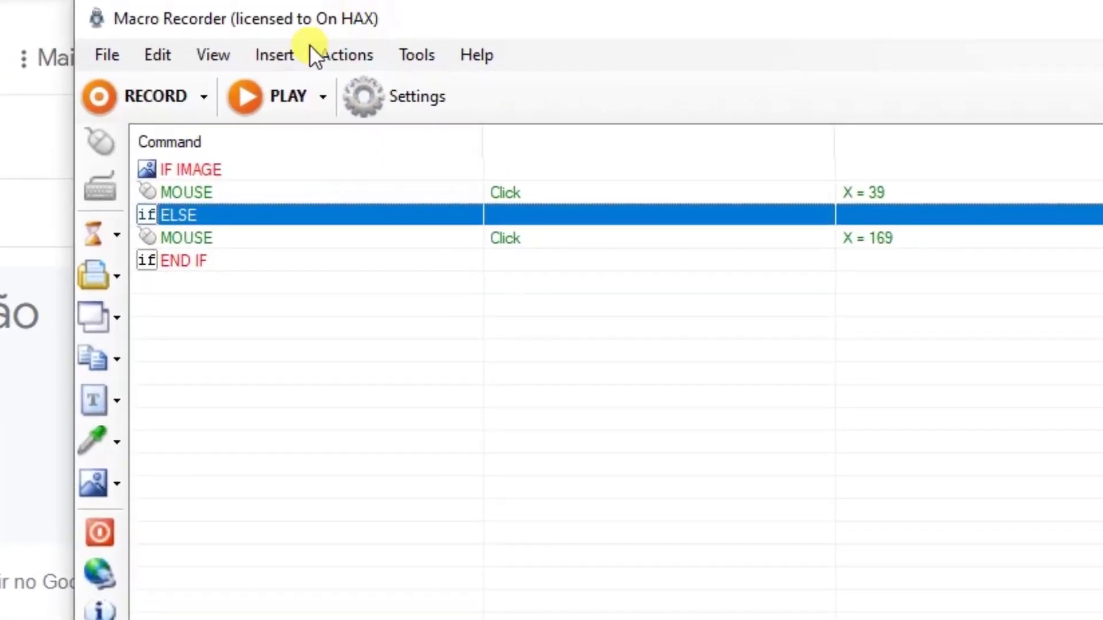
pyautogui.click(206, 168)
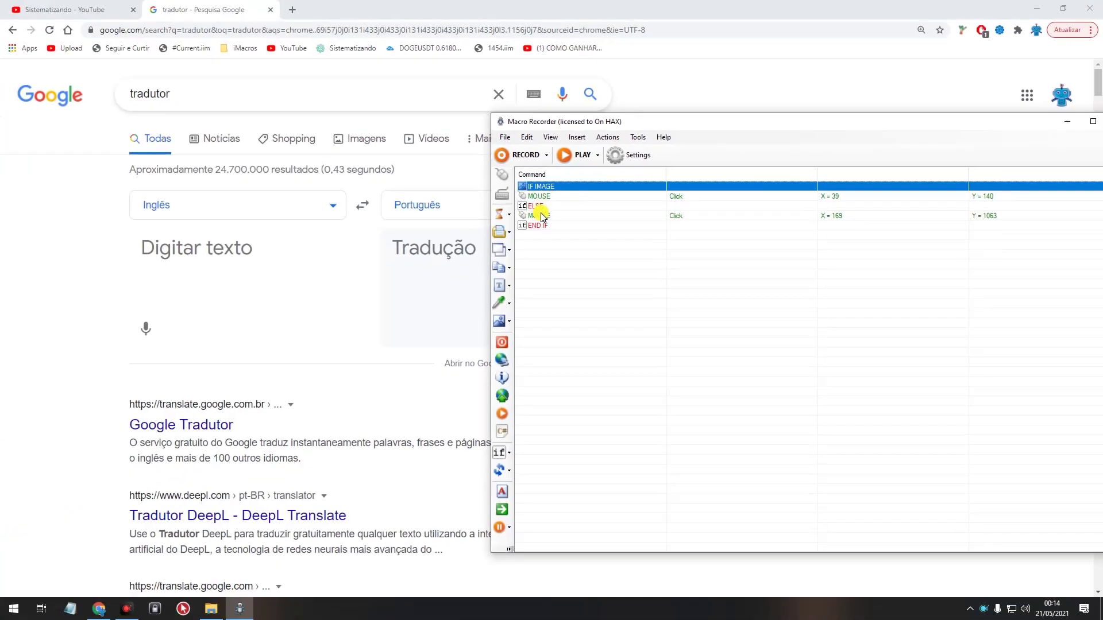
pyautogui.click(539, 215)
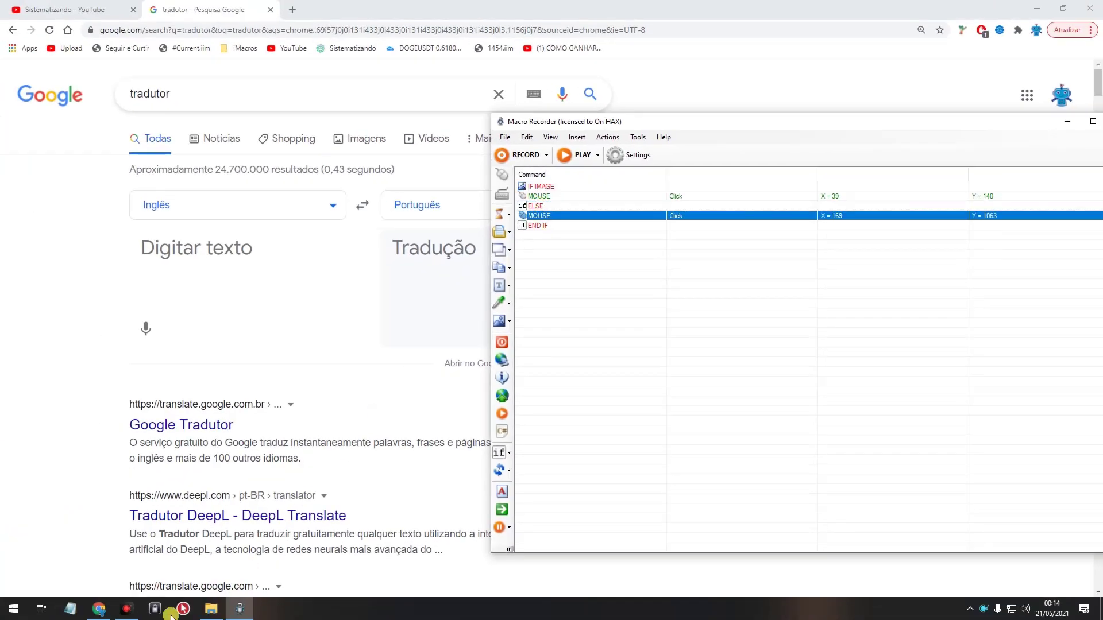
pyautogui.click(96, 612)
pyautogui.click(95, 613)
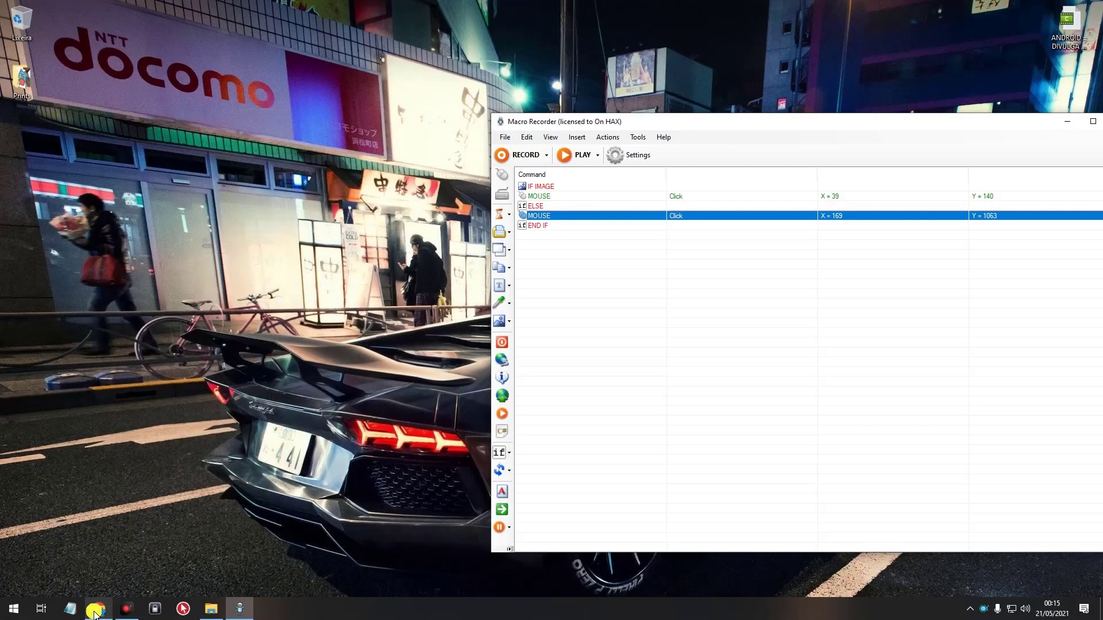
pyautogui.click(96, 612)
pyautogui.click(554, 166)
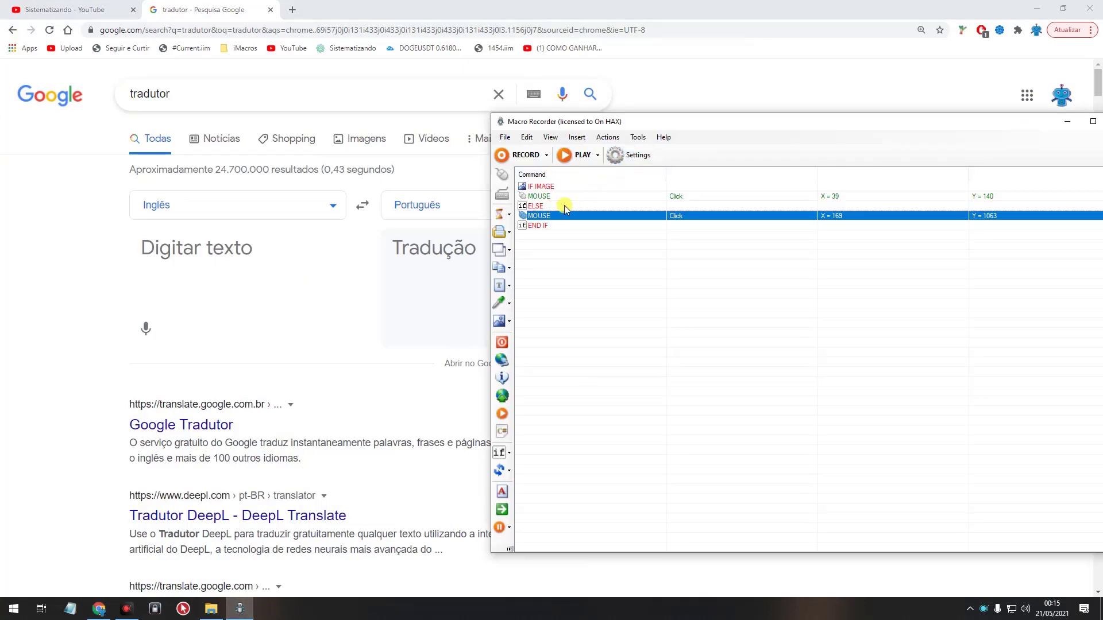
# Step: Insert a delay command of 2500 milliseconds after the END IF statement
pyautogui.click(537, 225)
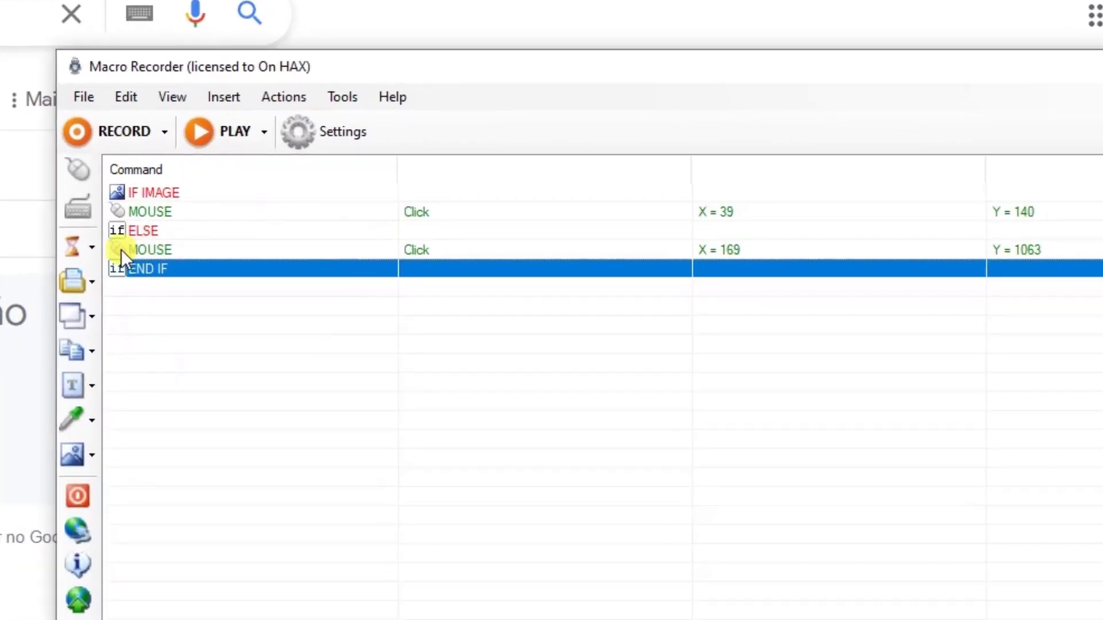
pyautogui.click(79, 253)
pyautogui.click(164, 248)
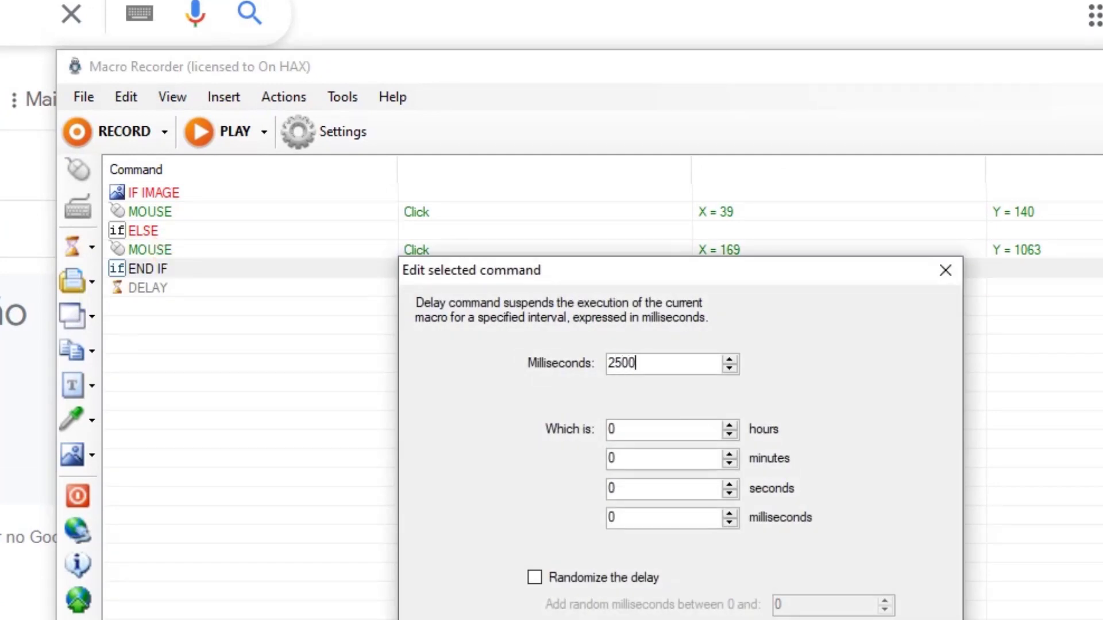
pyautogui.press('Return')
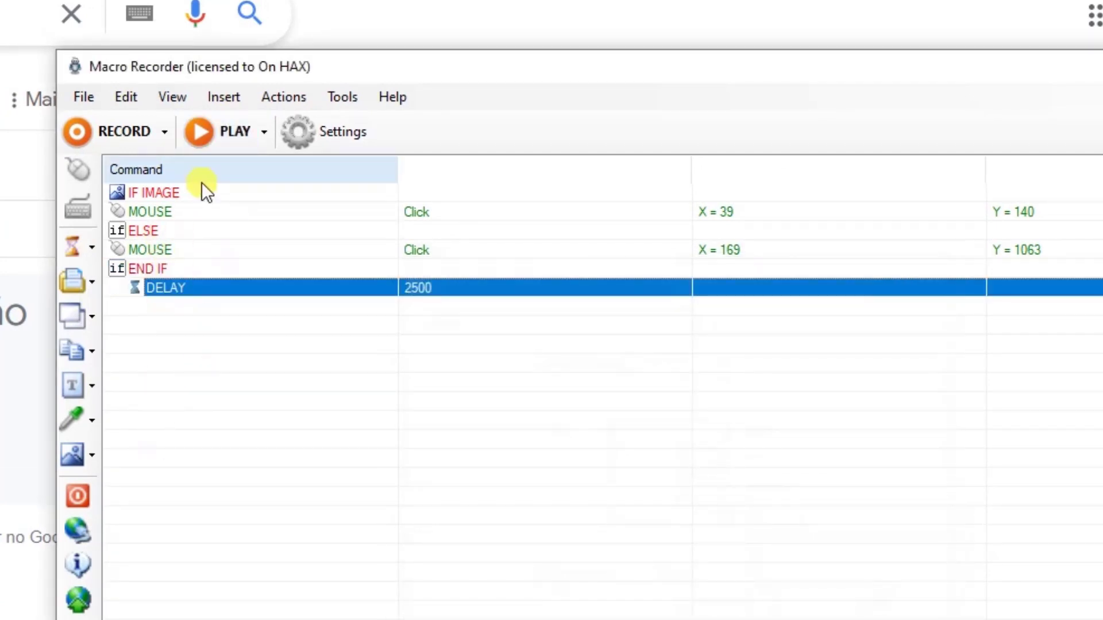
# Step: Play the macro with Chrome covering the sign and check the continuous replay count in the playback settings
pyautogui.click(157, 194)
pyautogui.click(566, 159)
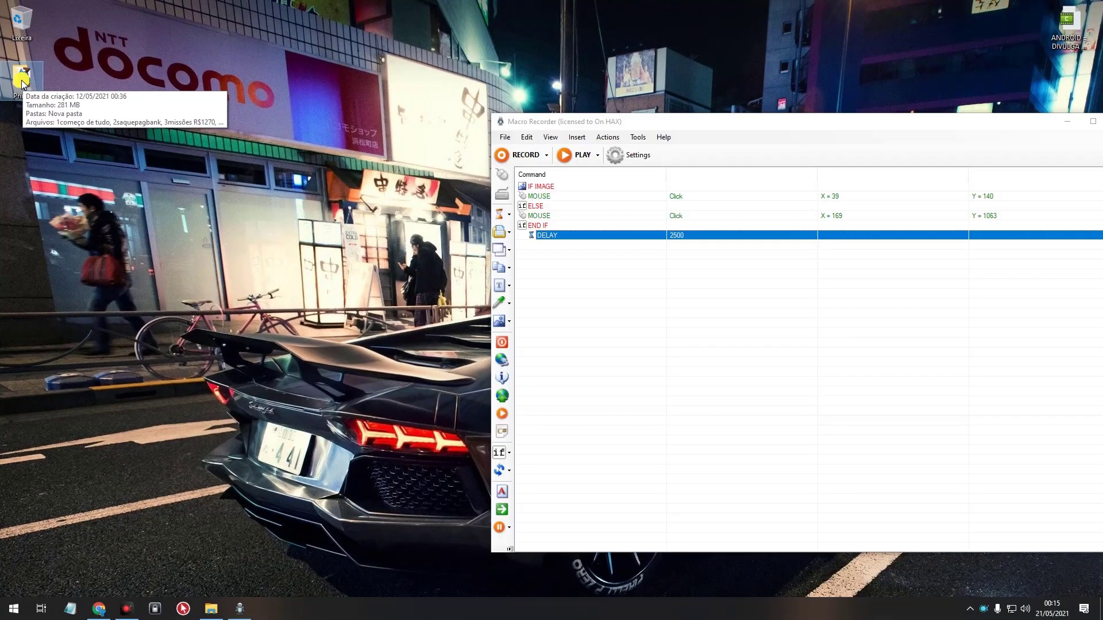
pyautogui.click(629, 155)
pyautogui.click(786, 247)
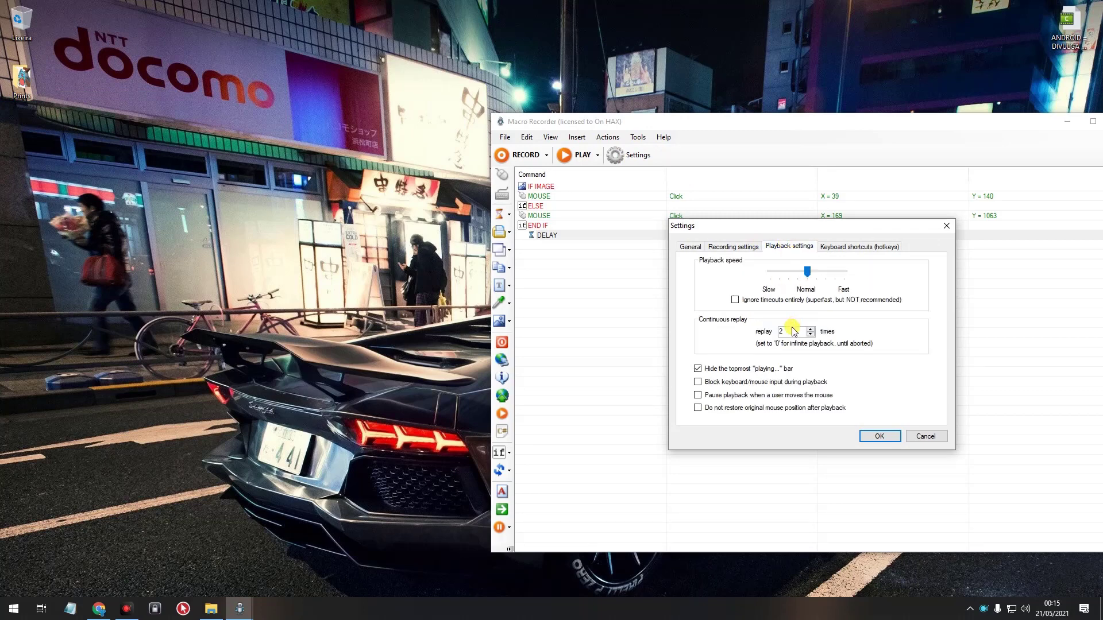
pyautogui.click(880, 437)
pyautogui.click(344, 433)
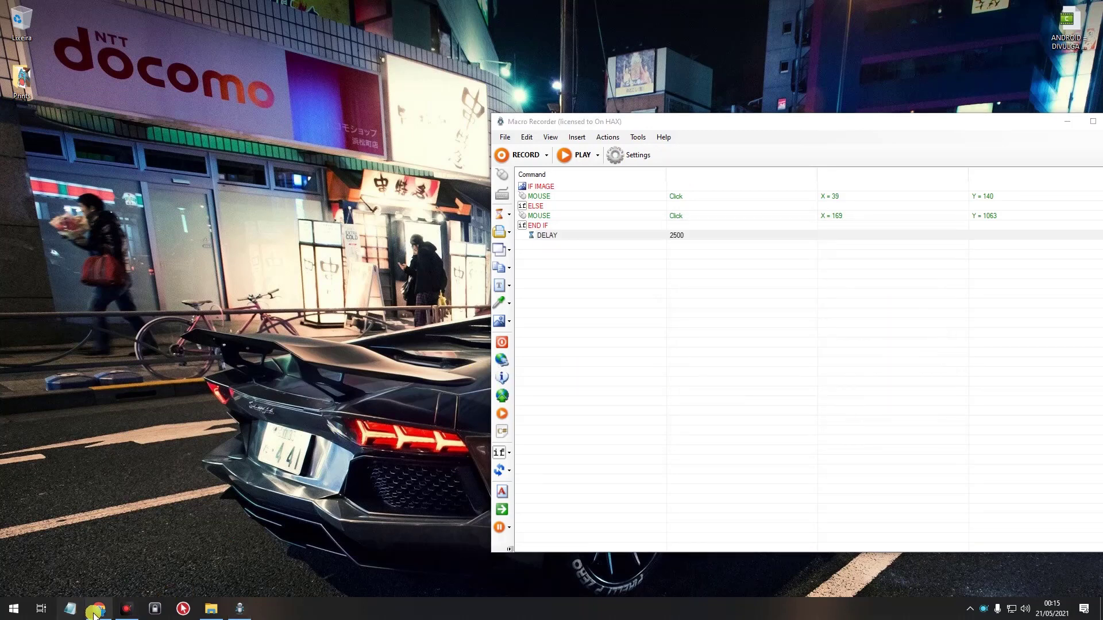
# Step: Bring Chrome up behind Macro Recorder, play the macro, and minimize Chrome during playback to test the IF IMAGE click on the Prints folder
pyautogui.click(96, 610)
pyautogui.click(240, 609)
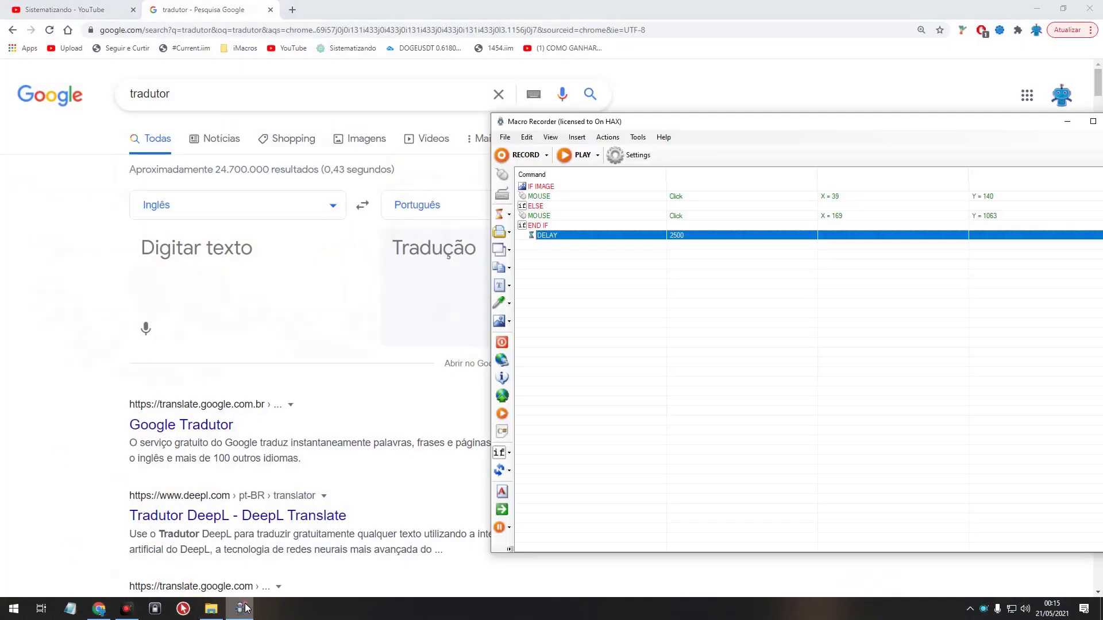
pyautogui.click(574, 156)
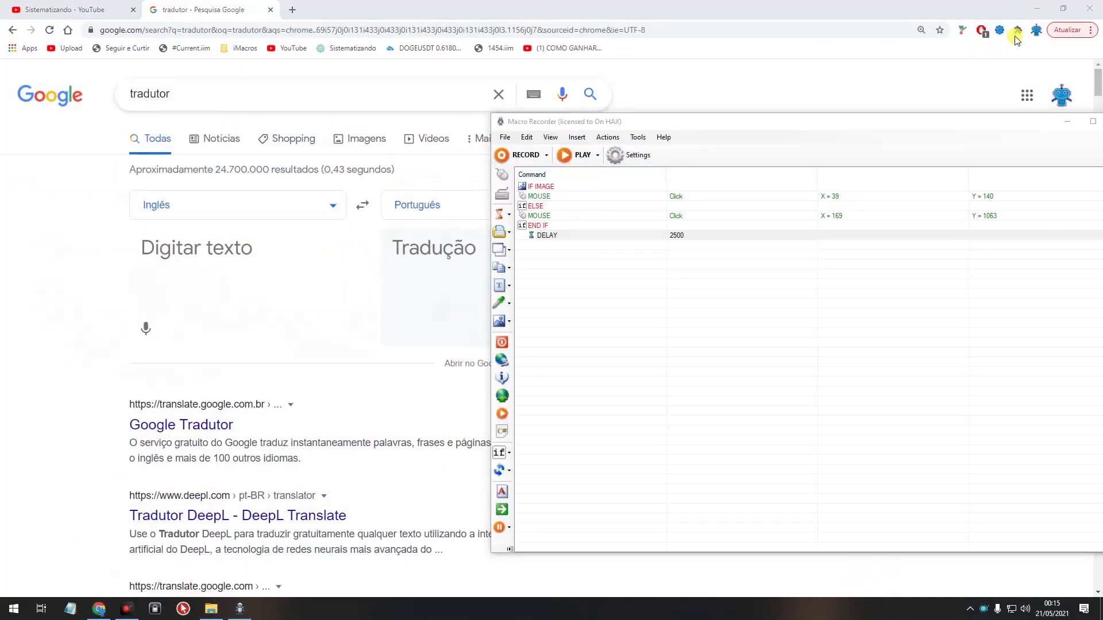
pyautogui.click(1037, 11)
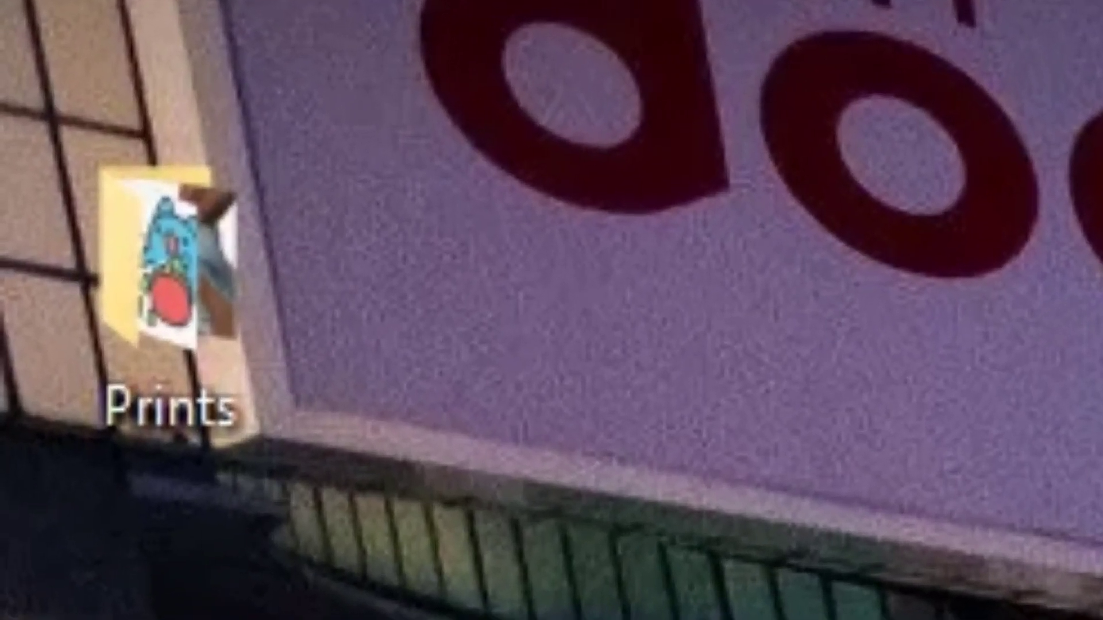
pyautogui.click(182, 310)
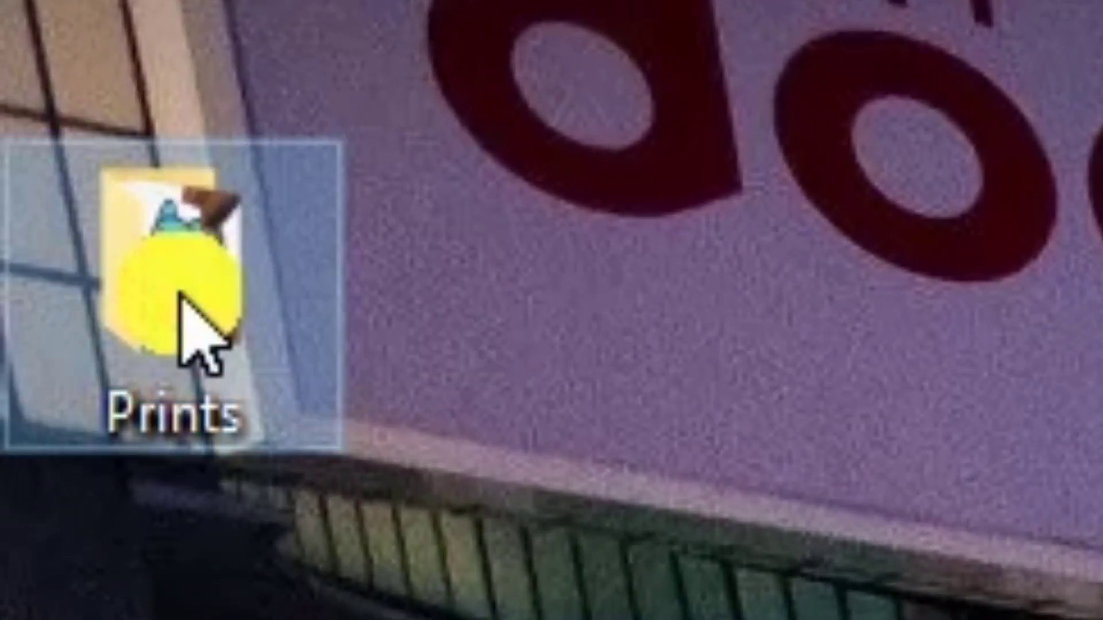
pyautogui.click(180, 292)
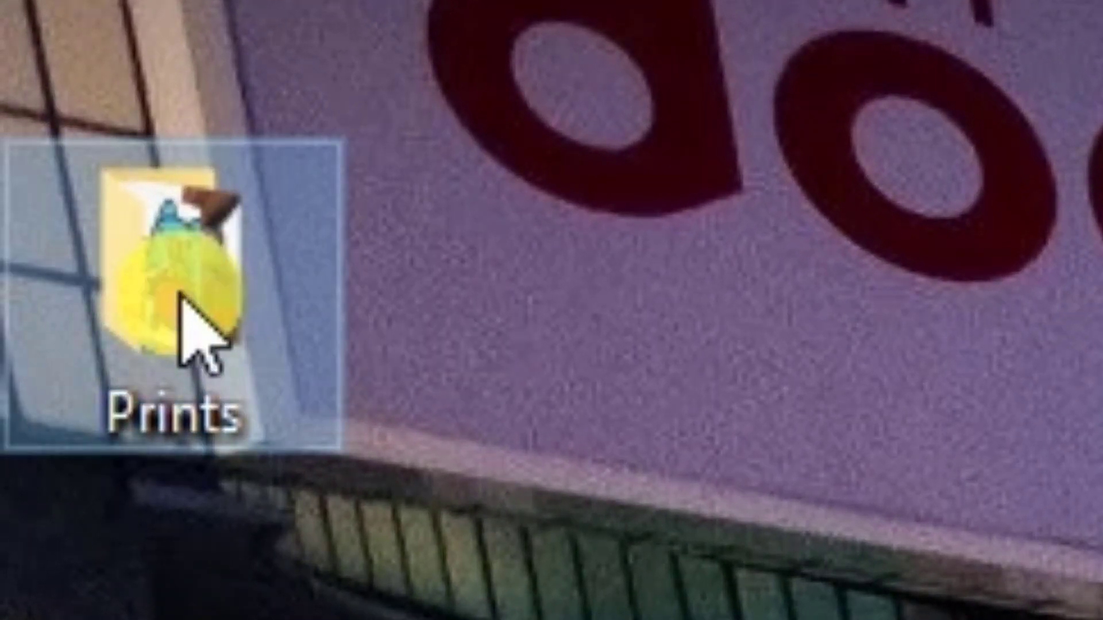
pyautogui.click(179, 292)
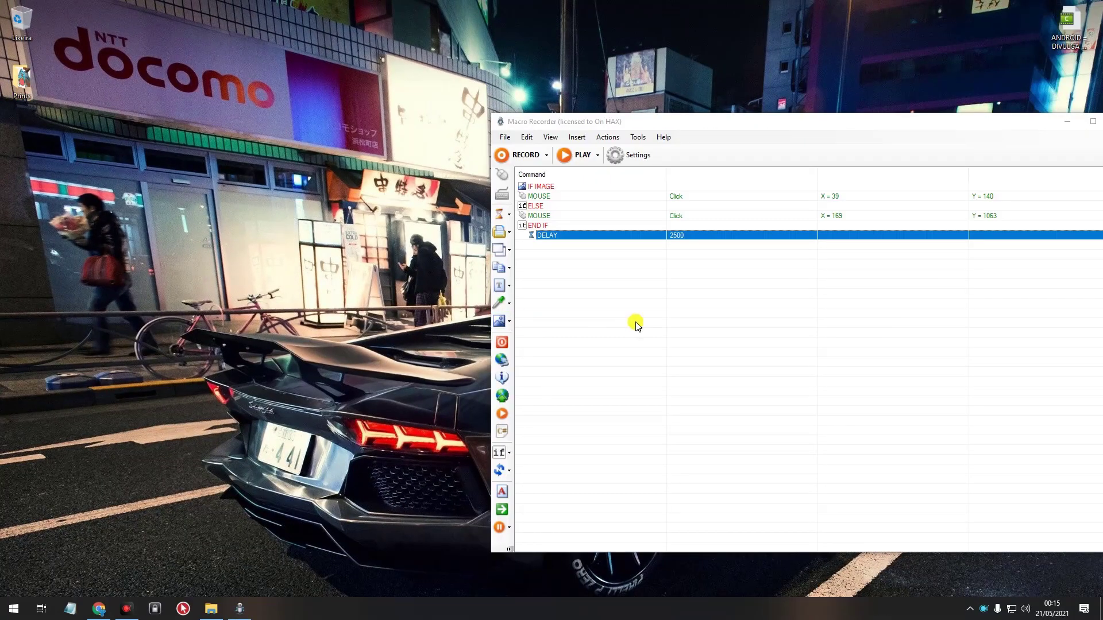
# Step: Restore Chrome over the sign and select the ELSE command in the macro to review its branch
pyautogui.click(101, 607)
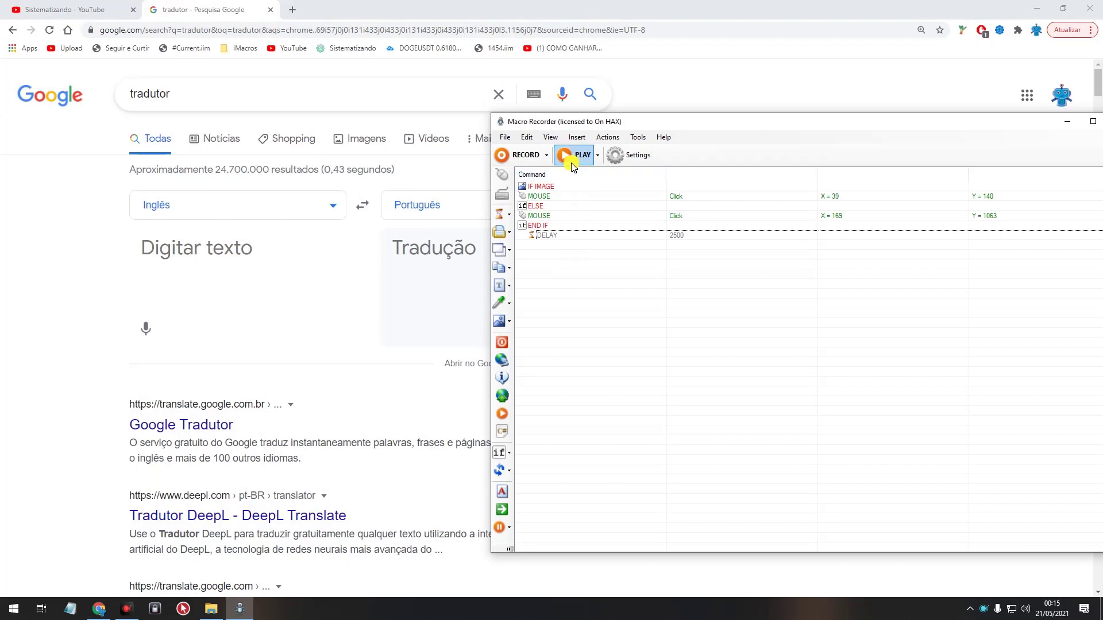
pyautogui.click(542, 207)
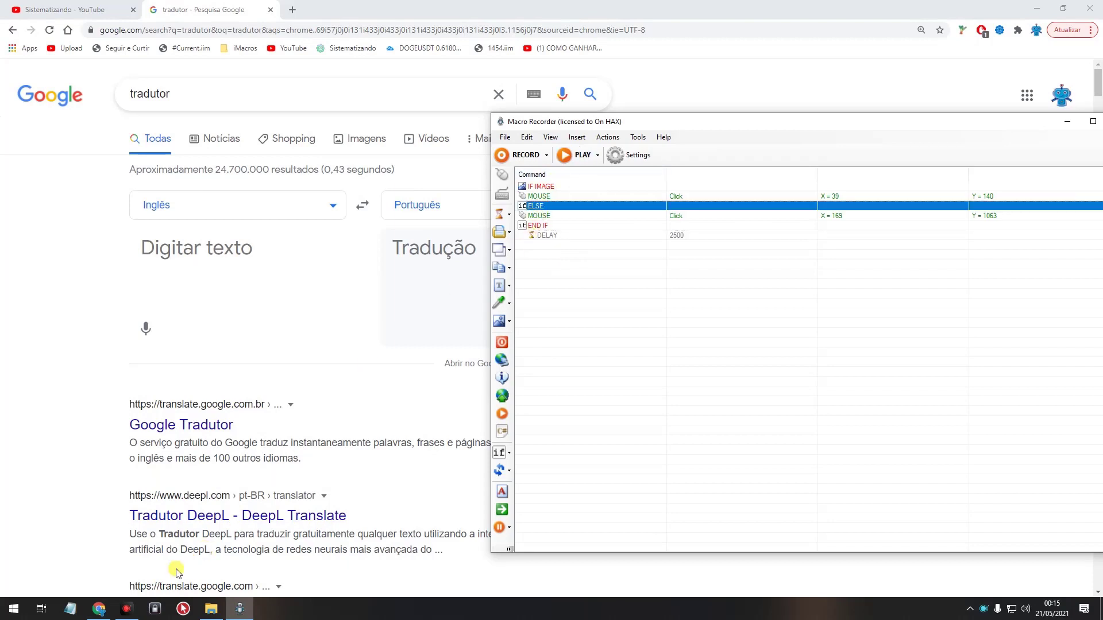